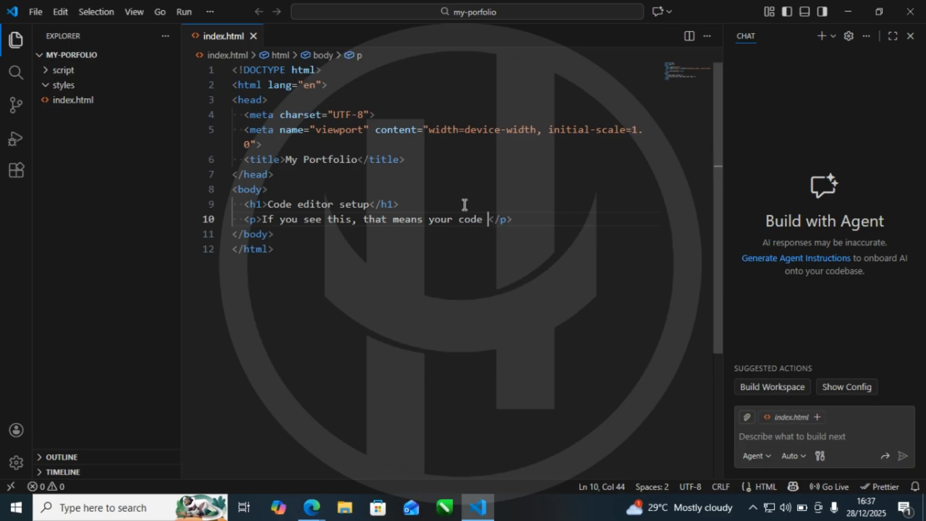
Step: Continue the body paragraph of index.html with the word "working"
{"action": "type", "text": "working"}
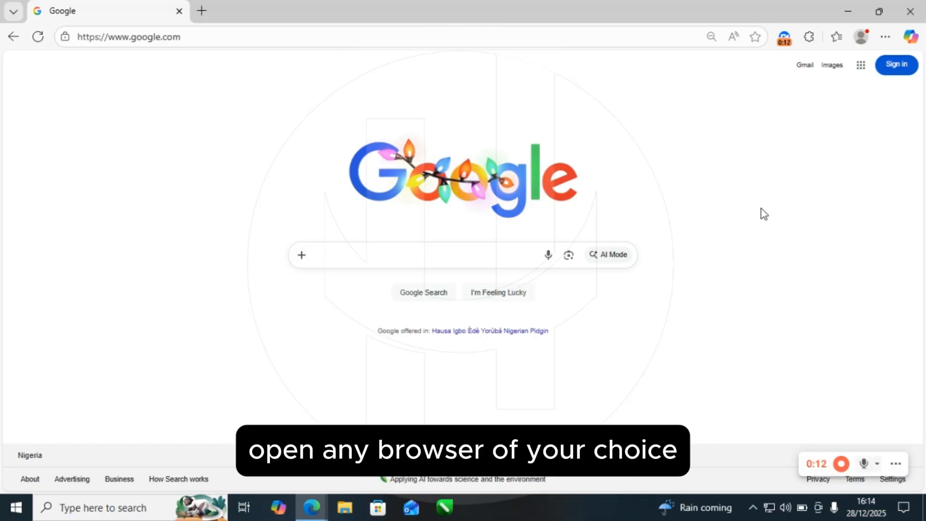
Step: Go to code.visualstudio.com in the browser and download Visual Studio Code for Windows
{"action": "left_click", "coordinate": [337, 32]}
{"action": "type", "text": "code"}
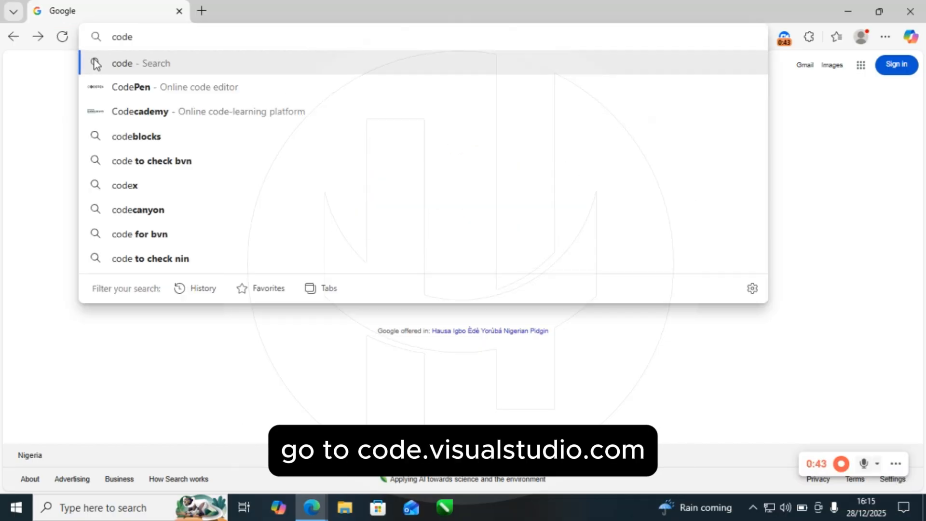
{"action": "type", "text": ".visualstudio.com"}
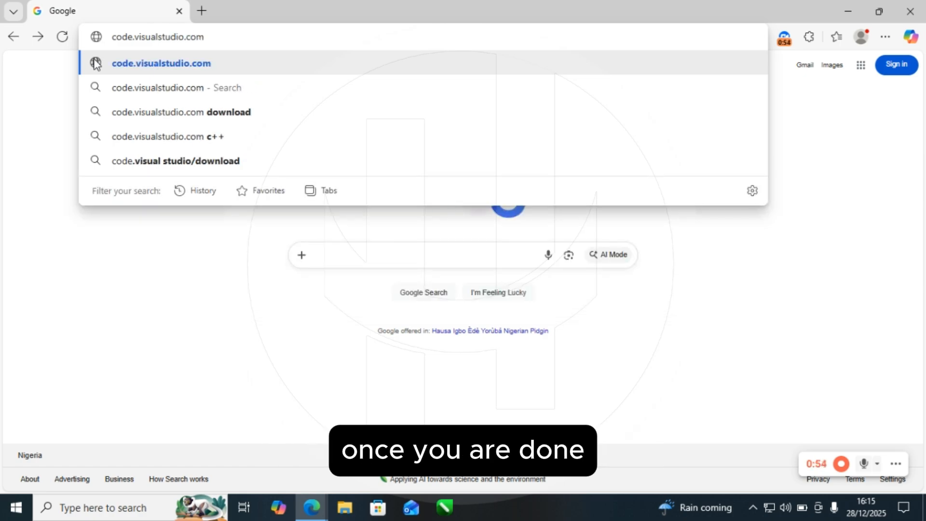
{"action": "left_click", "coordinate": [96, 63]}
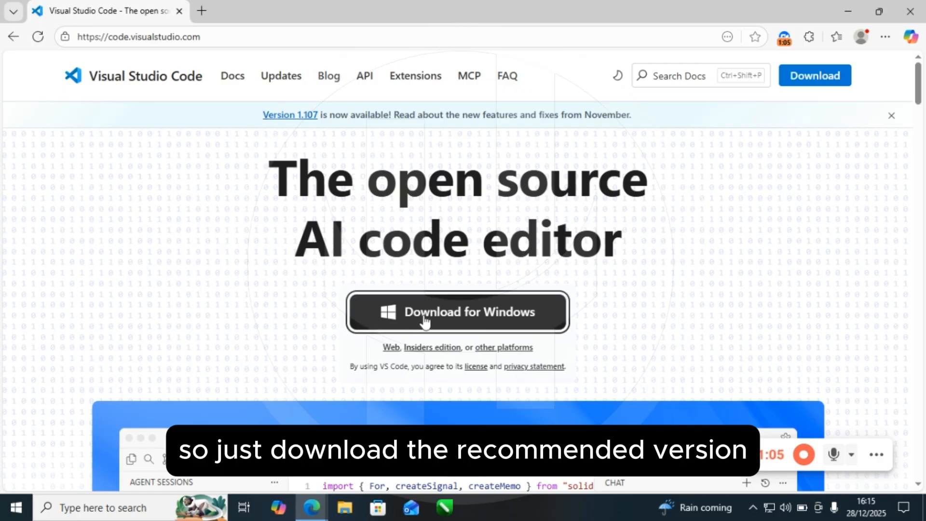
{"action": "left_click", "coordinate": [449, 312]}
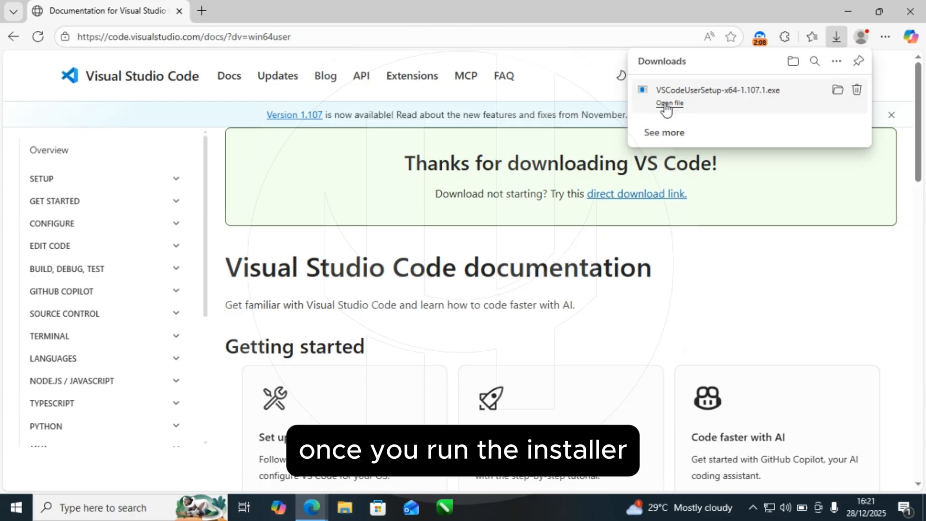
Step: Run the downloaded VSCodeUserSetup-x64-1.107.1.exe installer and accept the license agreement
{"action": "left_click", "coordinate": [668, 103]}
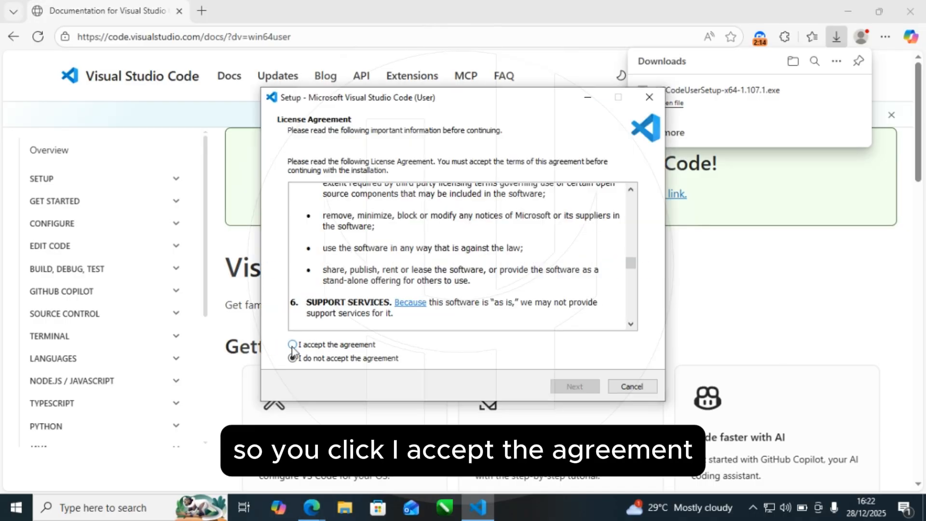
{"action": "left_click", "coordinate": [293, 345]}
{"action": "scroll", "coordinate": [455, 249], "scroll_direction": "down", "scroll_amount": 2}
{"action": "scroll", "coordinate": [455, 249], "scroll_direction": "down", "scroll_amount": 10}
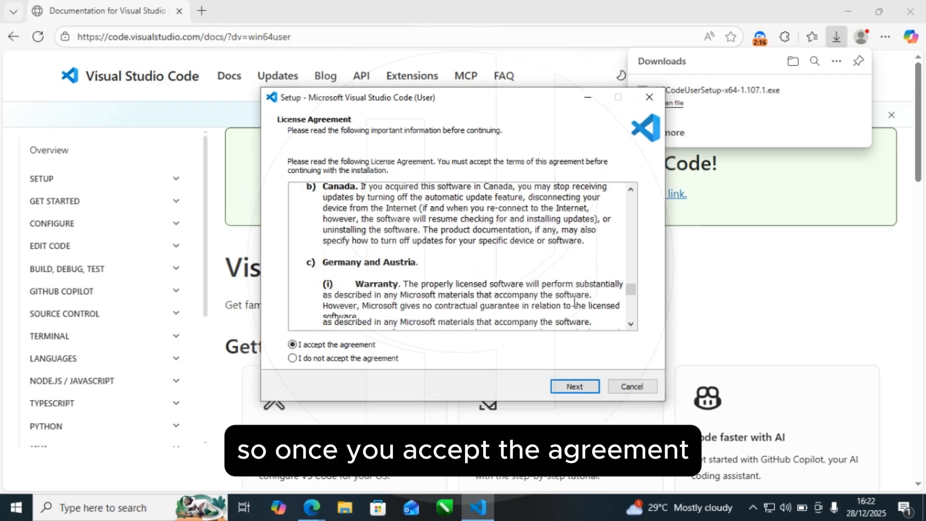
{"action": "left_click", "coordinate": [574, 386]}
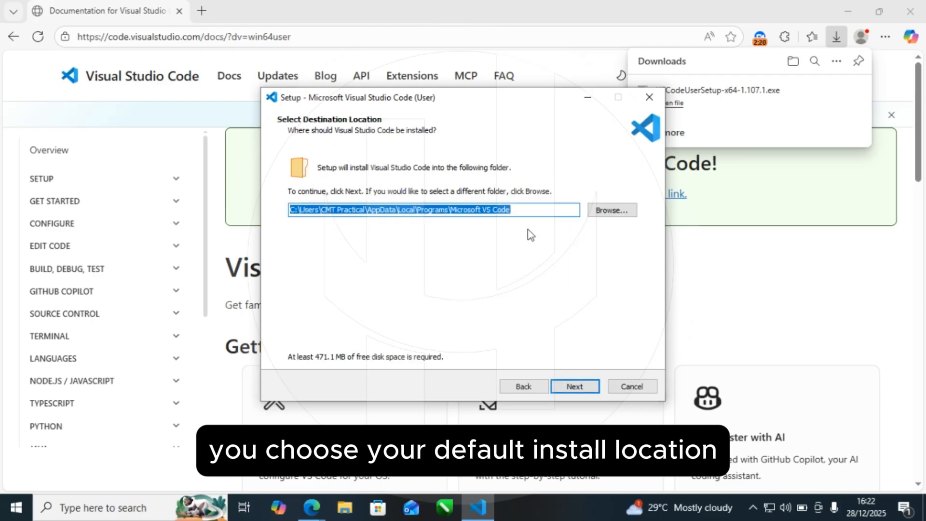
Step: Install with the default destination and Start Menu folder, adding the desktop icon and both "Open with Code" actions to the preselected tasks
{"action": "left_click", "coordinate": [576, 386]}
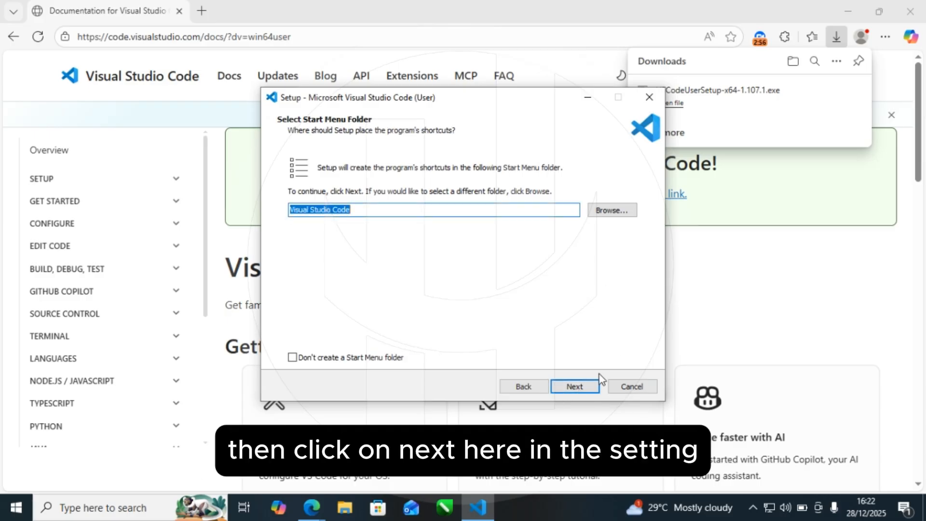
{"action": "left_click", "coordinate": [577, 388]}
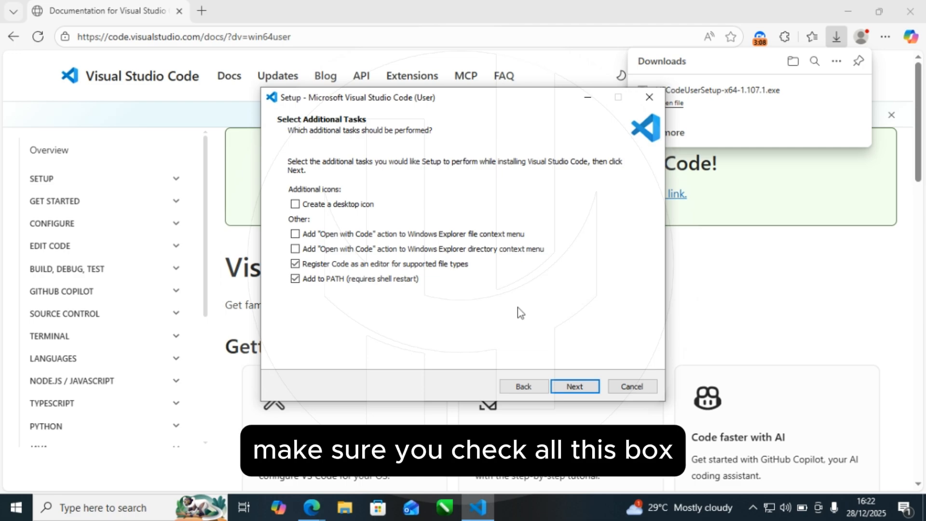
{"action": "left_click", "coordinate": [344, 205]}
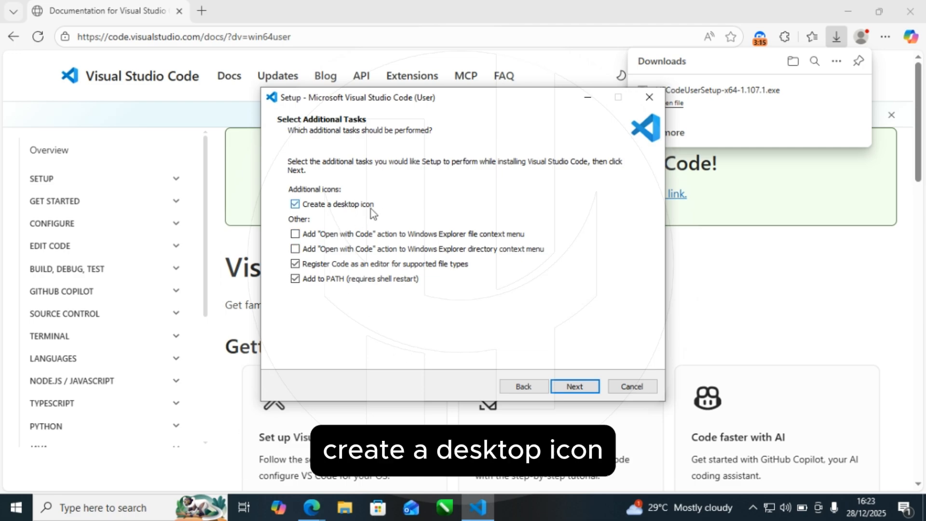
{"action": "left_click", "coordinate": [372, 208]}
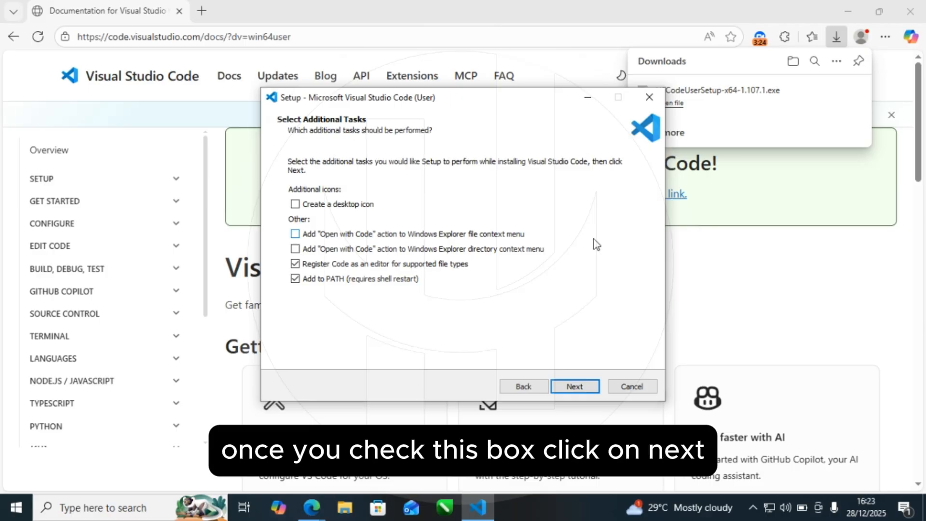
{"action": "left_click", "coordinate": [583, 387]}
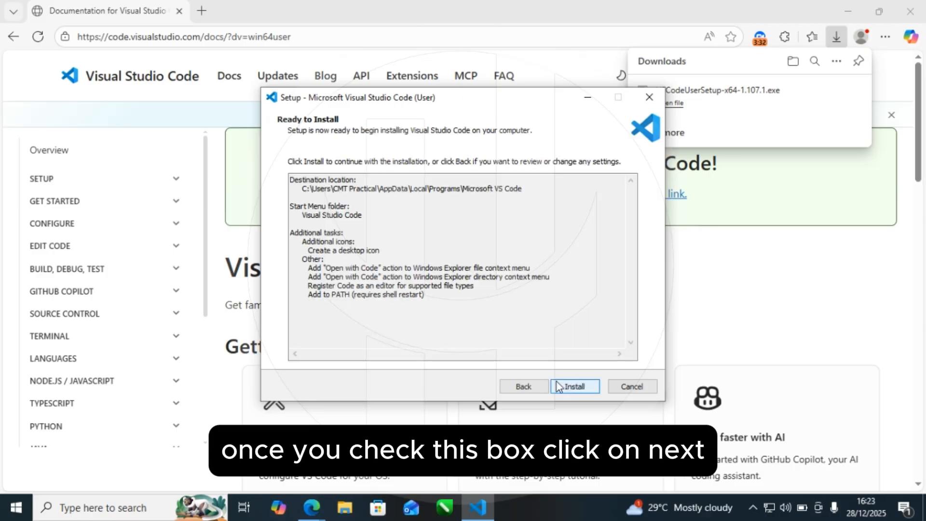
{"action": "left_click", "coordinate": [589, 389]}
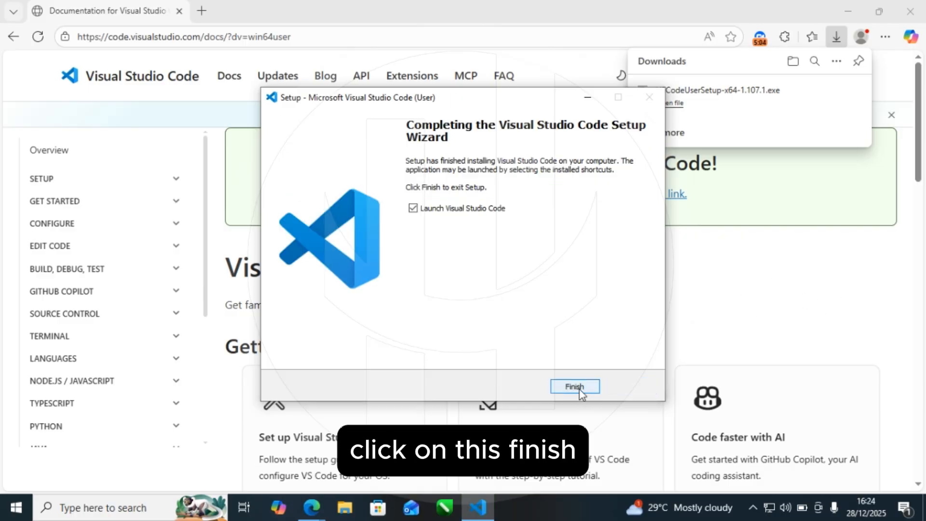
Step: Finish the setup with Visual Studio Code launching, then close its welcome walkthrough and maximize the window
{"action": "left_click", "coordinate": [575, 386]}
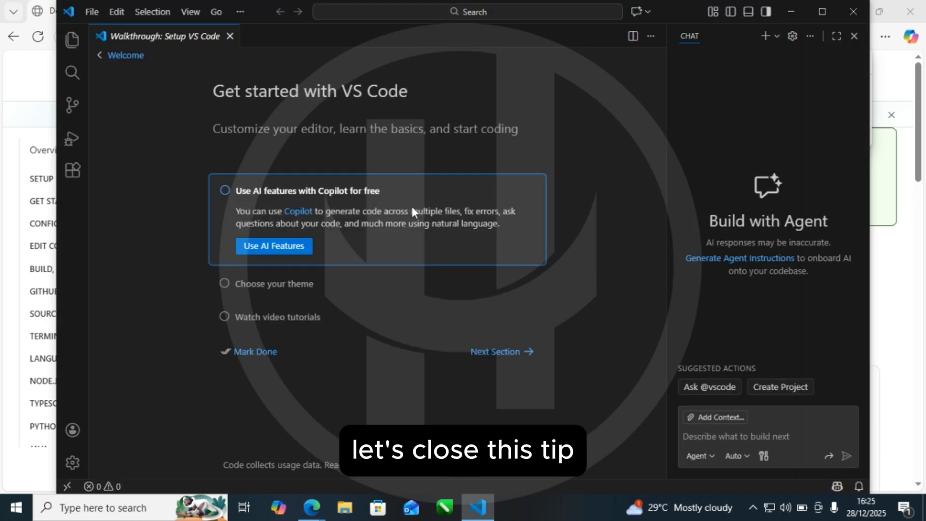
{"action": "left_click", "coordinate": [230, 36]}
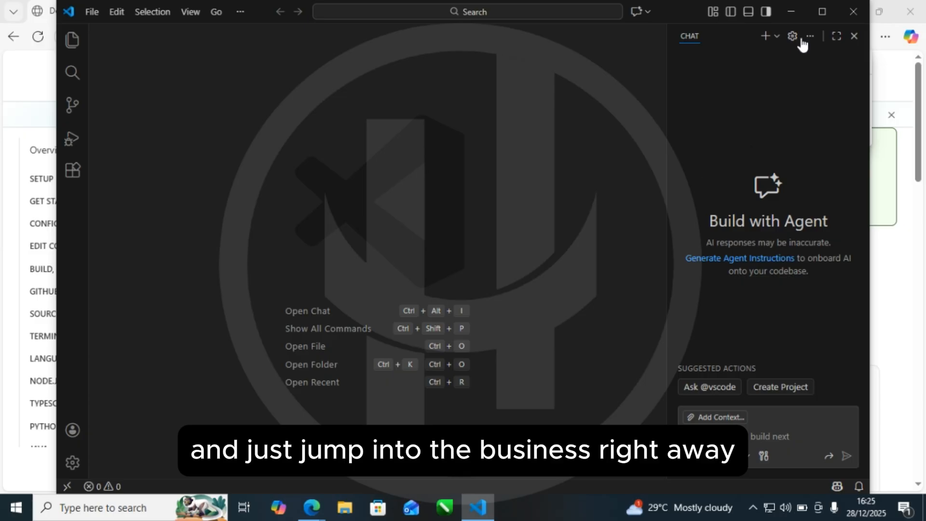
{"action": "left_click", "coordinate": [823, 12]}
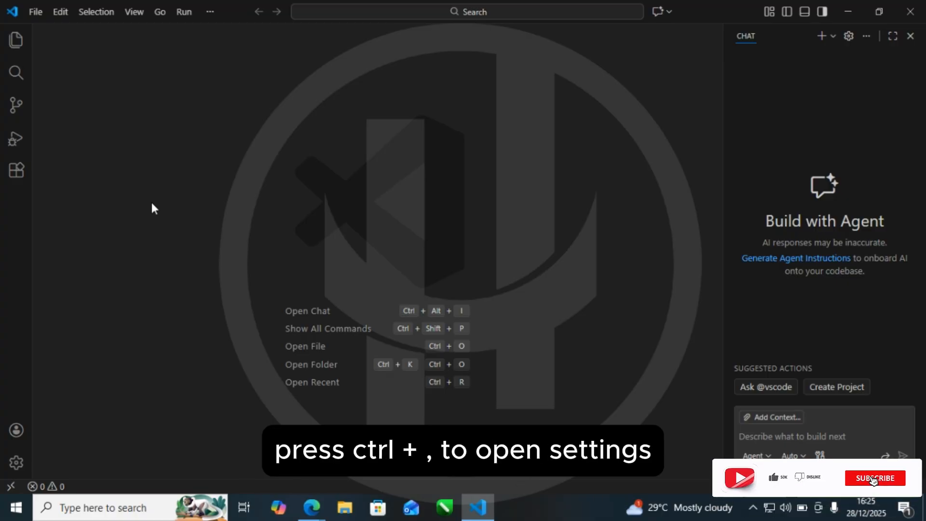
Step: Find the editor font size in the user settings and set it to 16
{"action": "key", "text": "ctrl+comma"}
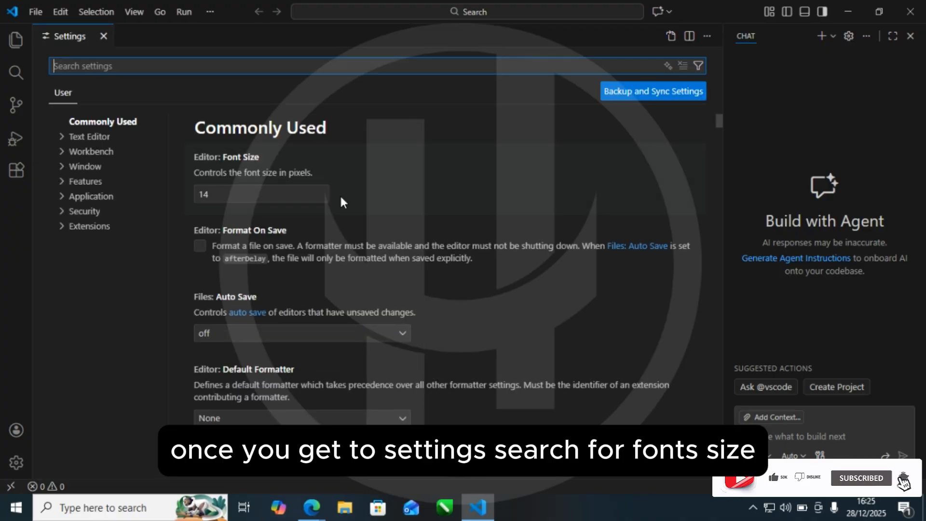
{"action": "type", "text": "font"}
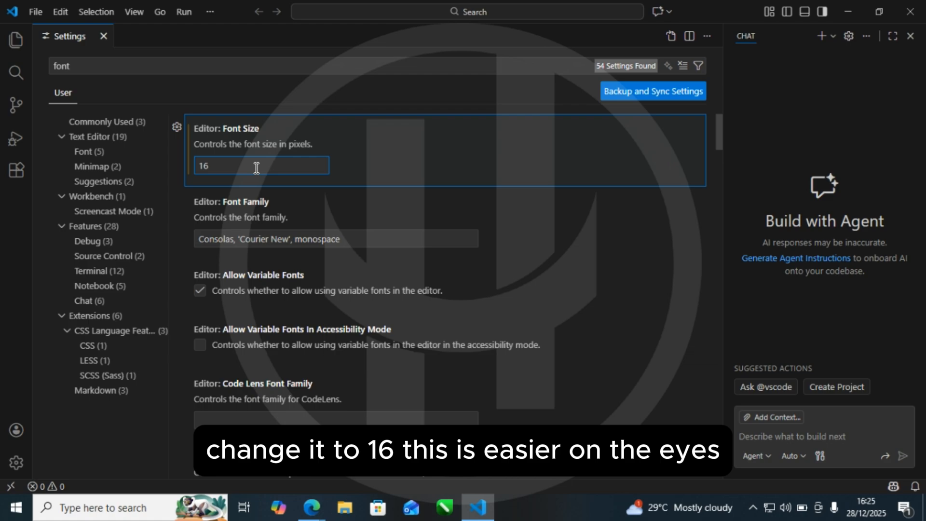
{"action": "left_click", "coordinate": [554, 255]}
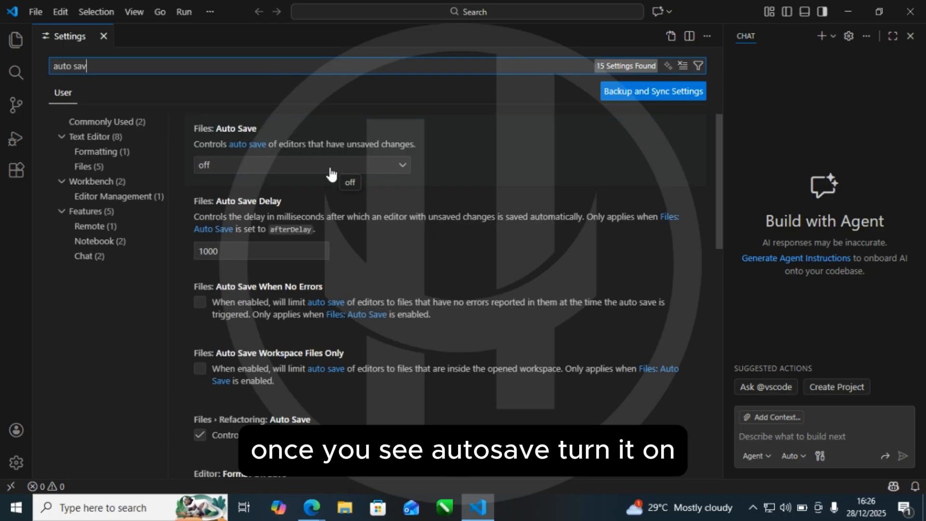
Step: Set Files: Auto Save to afterDelay and the editor tab size to 2
{"action": "left_click", "coordinate": [331, 169]}
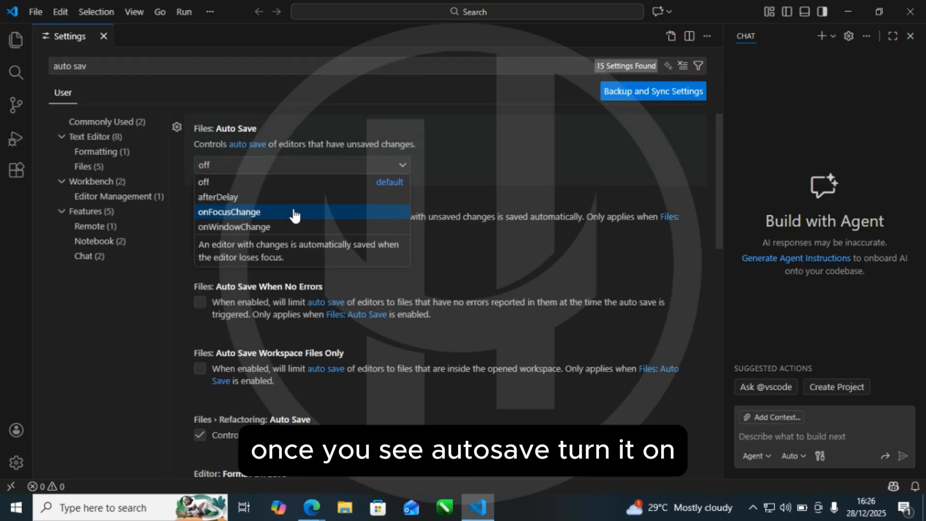
{"action": "left_click", "coordinate": [256, 198]}
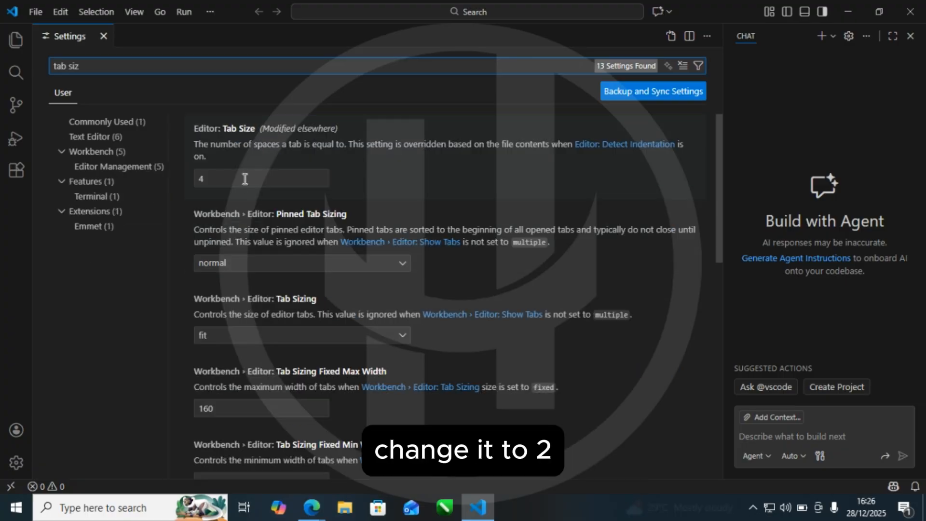
{"action": "left_click", "coordinate": [242, 179]}
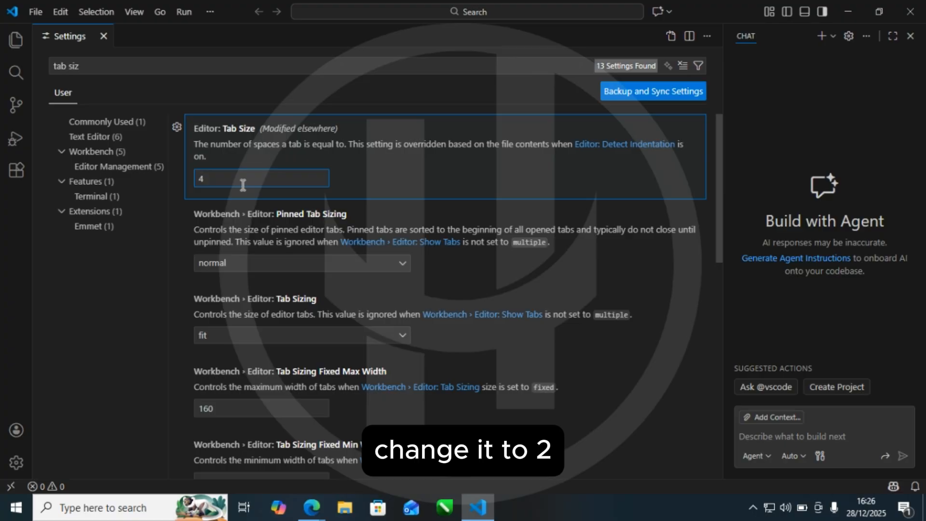
{"action": "key", "text": "BackSpace"}
{"action": "type", "text": "2"}
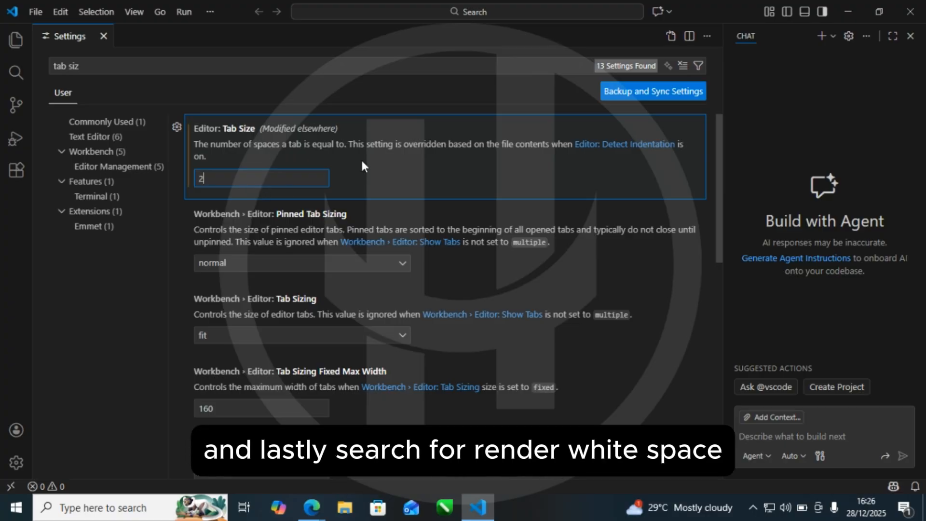
Step: Find the Render Whitespace setting and change it to boundary
{"action": "left_click", "coordinate": [337, 59]}
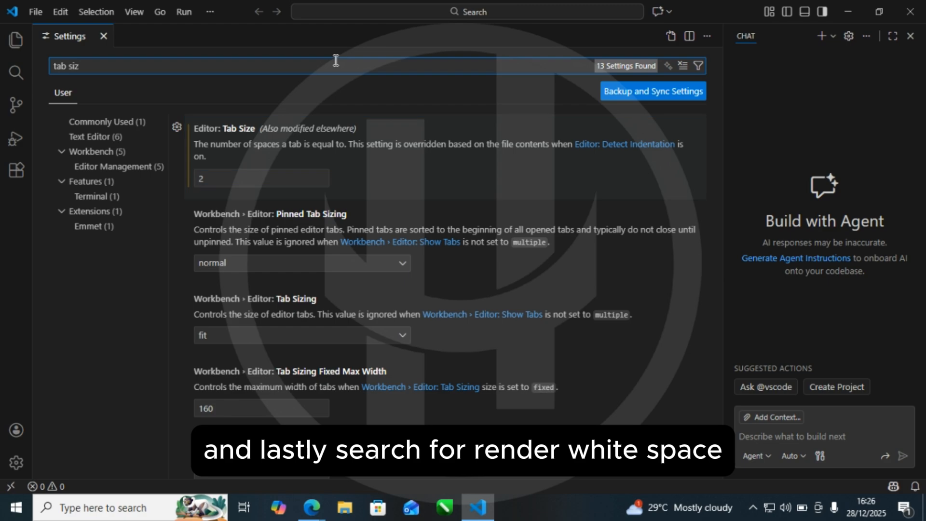
{"action": "key", "text": "ctrl+a"}
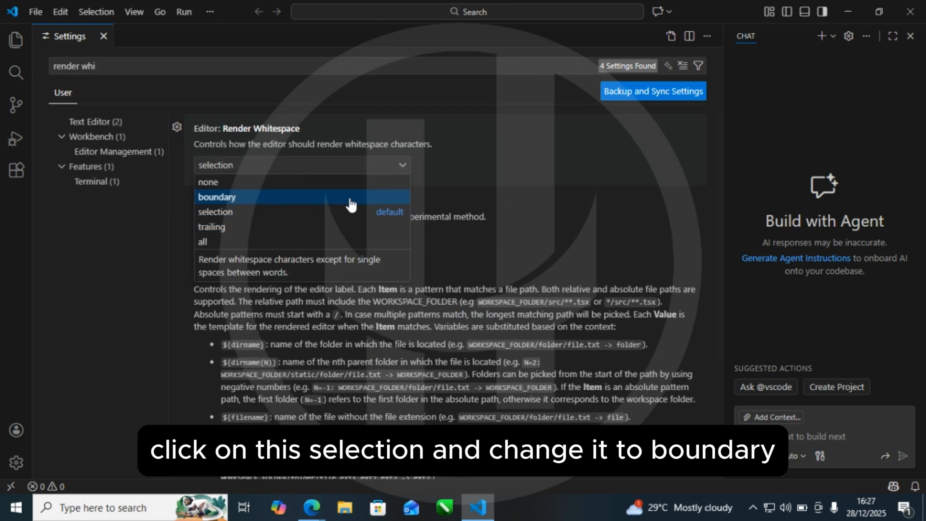
{"action": "left_click", "coordinate": [336, 197]}
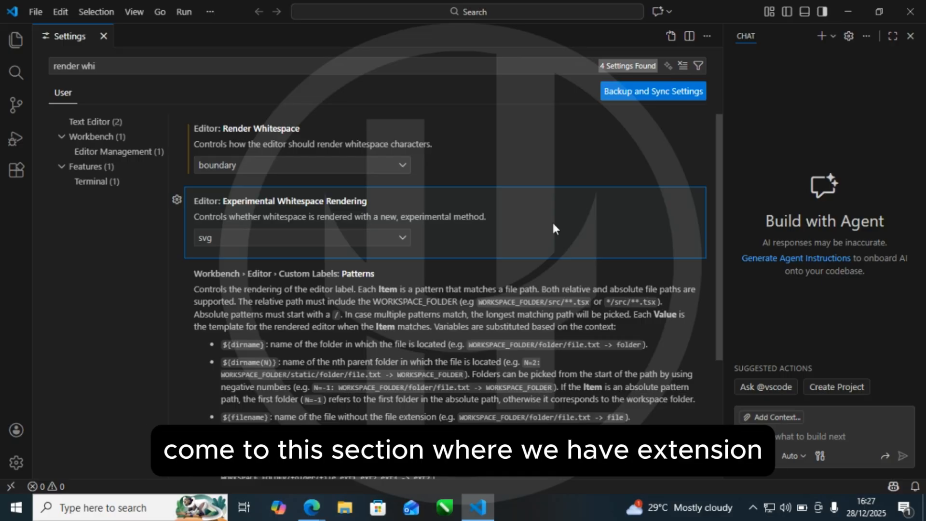
Step: Search the extension marketplace for Live Server and install the most downloaded one, trusting its publisher
{"action": "left_click", "coordinate": [16, 171]}
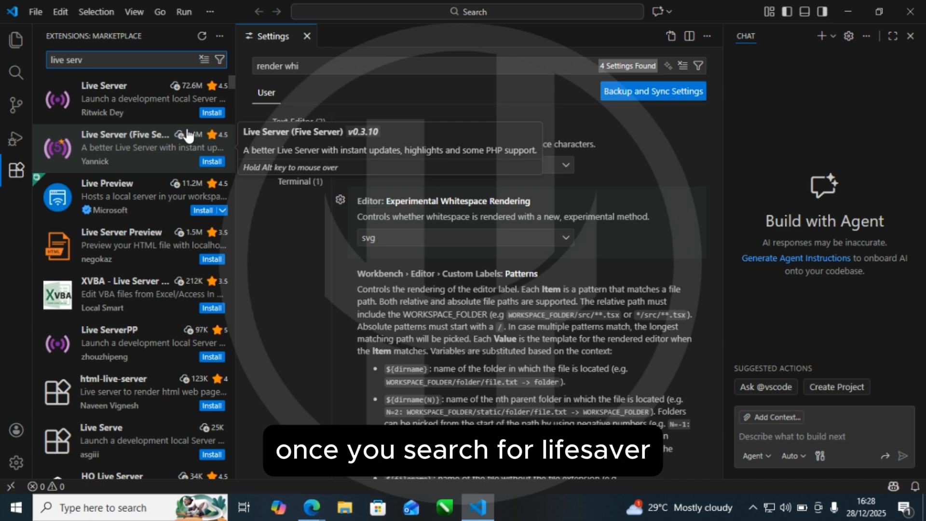
{"action": "left_click", "coordinate": [211, 113]}
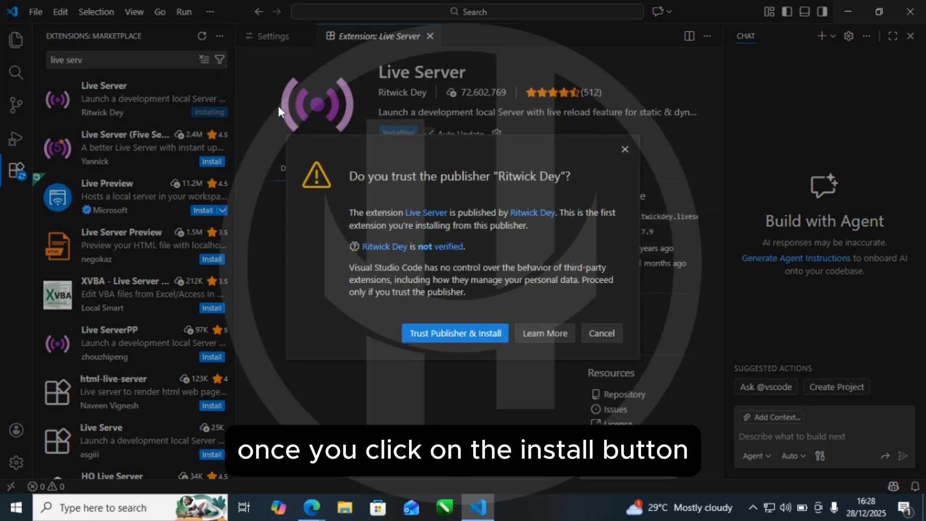
{"action": "left_click", "coordinate": [458, 335]}
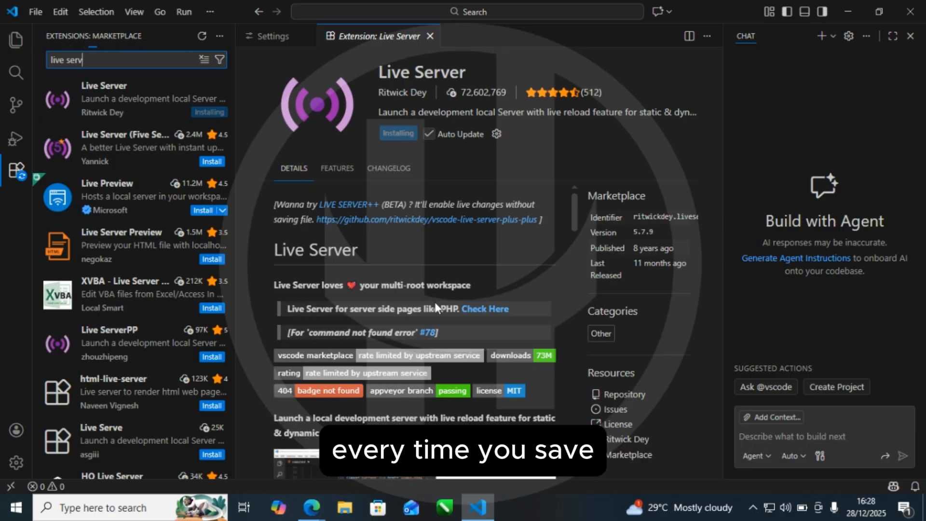
Step: Search the marketplace for "prettier" and install Prettier - Code formatter, trusting its publisher
{"action": "triple_click", "coordinate": [168, 63]}
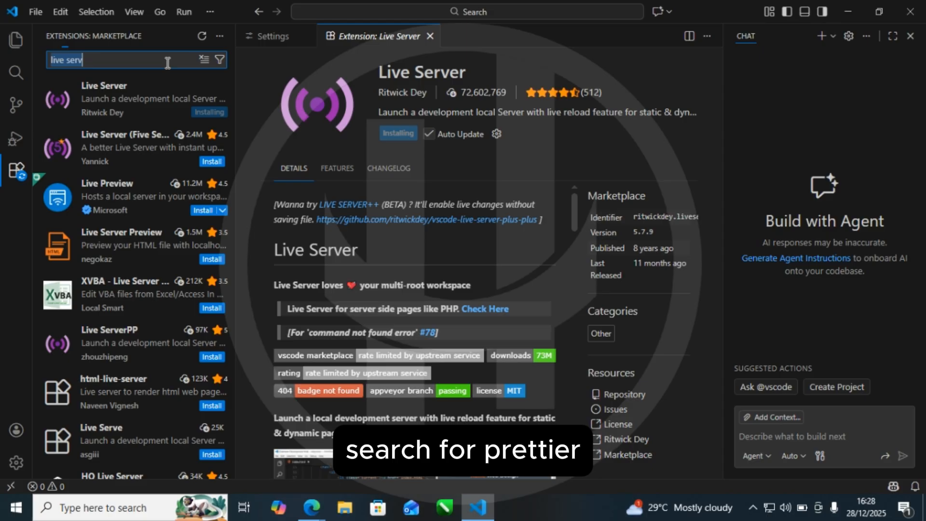
{"action": "type", "text": "prettier"}
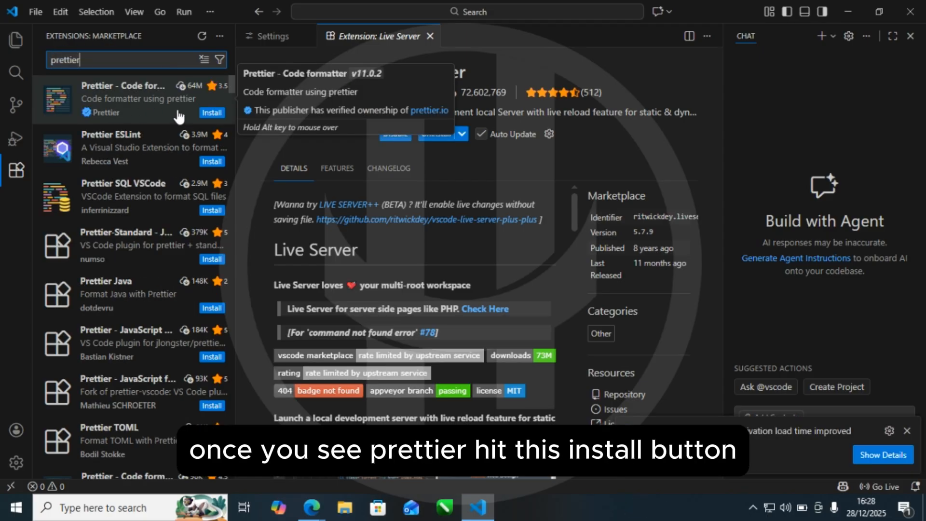
{"action": "left_click", "coordinate": [210, 114]}
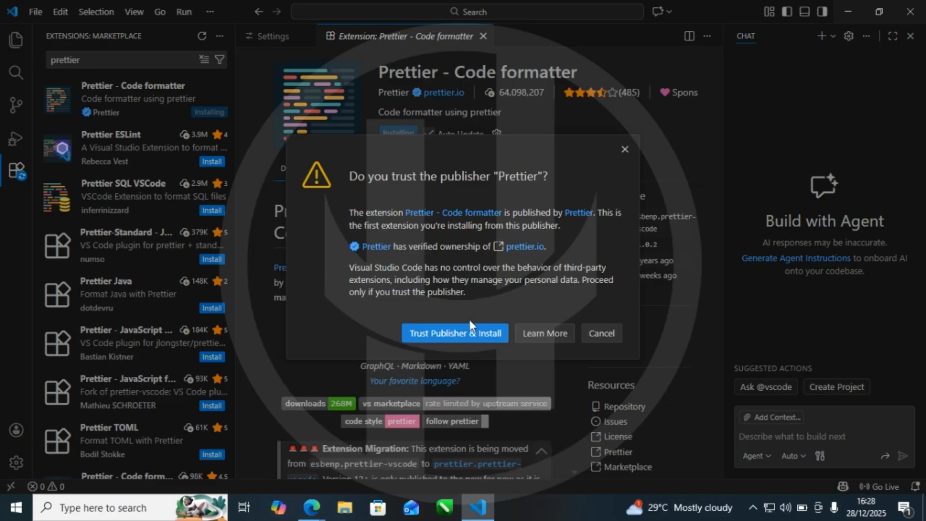
{"action": "left_click", "coordinate": [466, 333]}
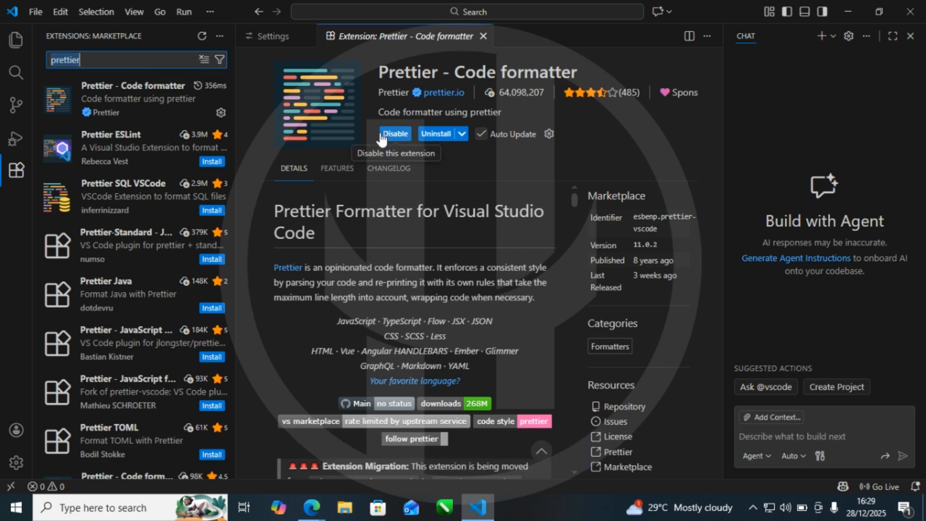
Step: Search the marketplace for "auto rename" and install the most downloaded Auto Rename Tag extension, trusting its publisher
{"action": "type", "text": "auto rename"}
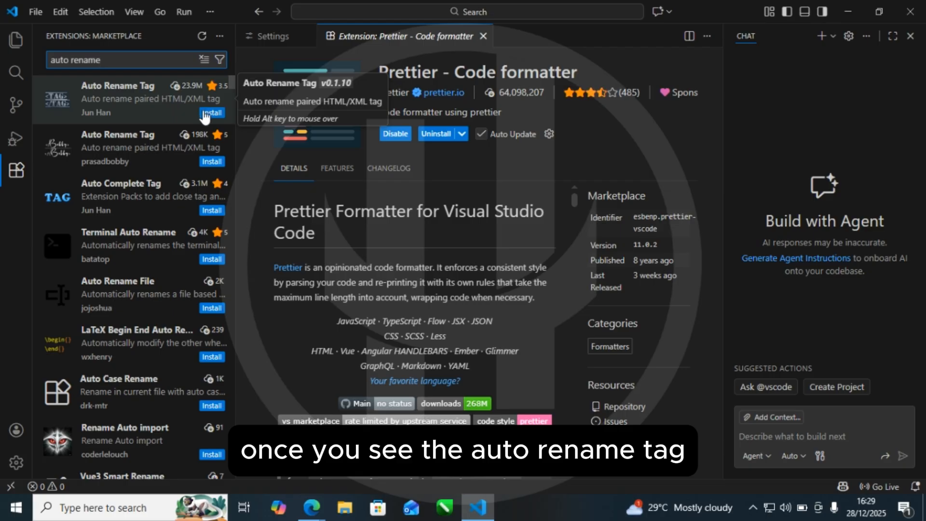
{"action": "left_click", "coordinate": [205, 115]}
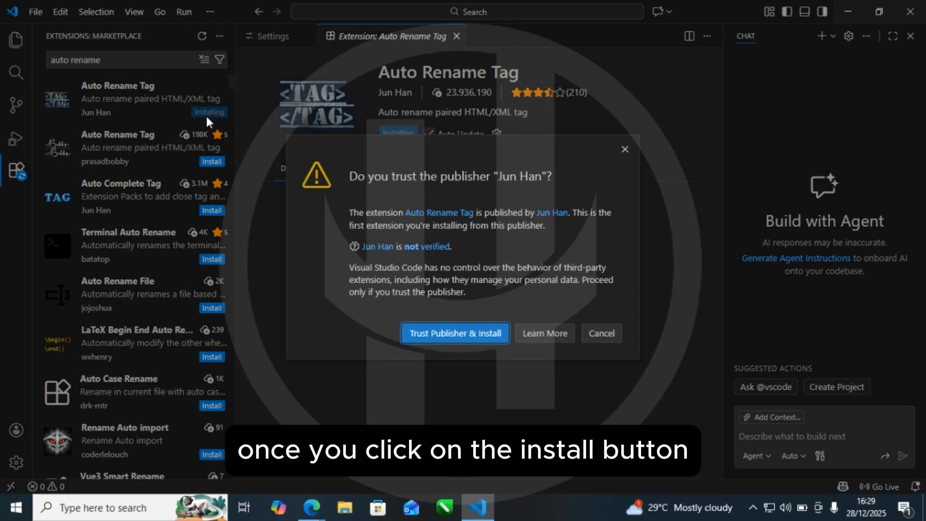
{"action": "left_click", "coordinate": [471, 337]}
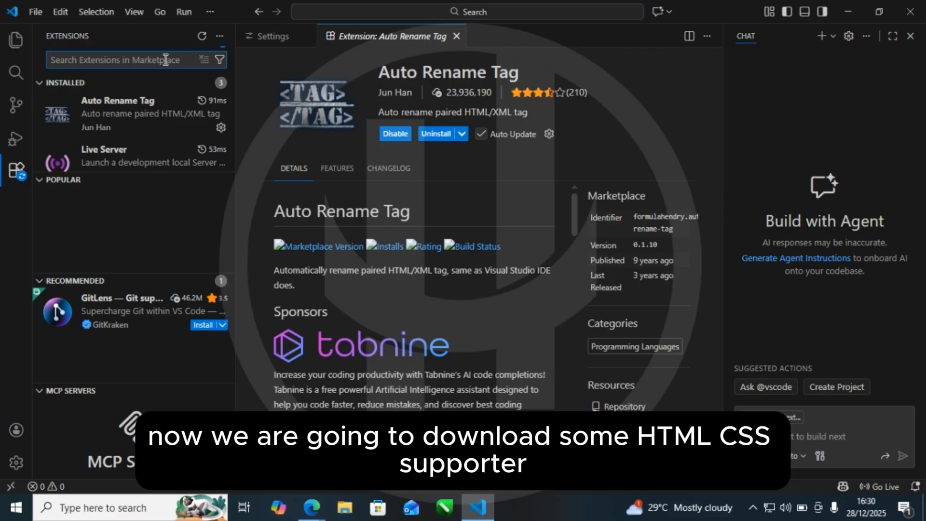
Step: Search the marketplace for "html css su" and install the HTML CSS Support extension
{"action": "type", "text": "htm"}
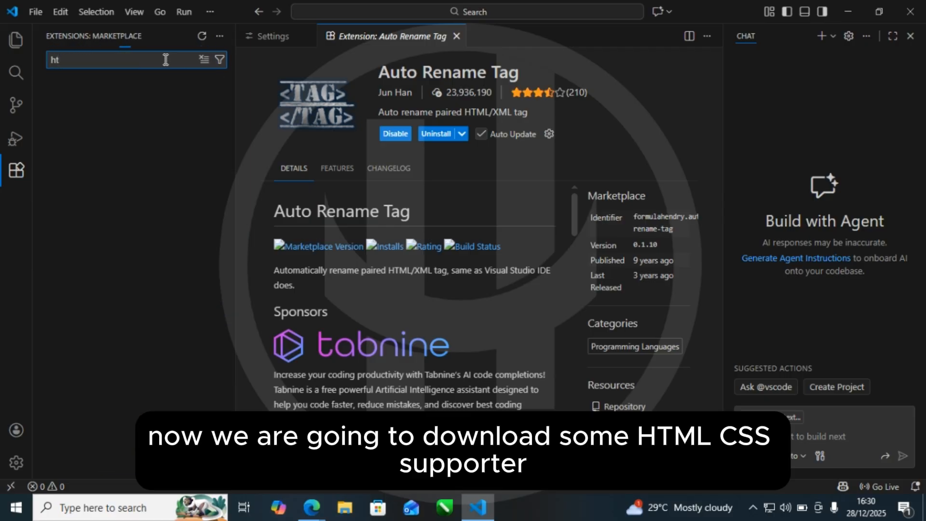
{"action": "type", "text": "l css su"}
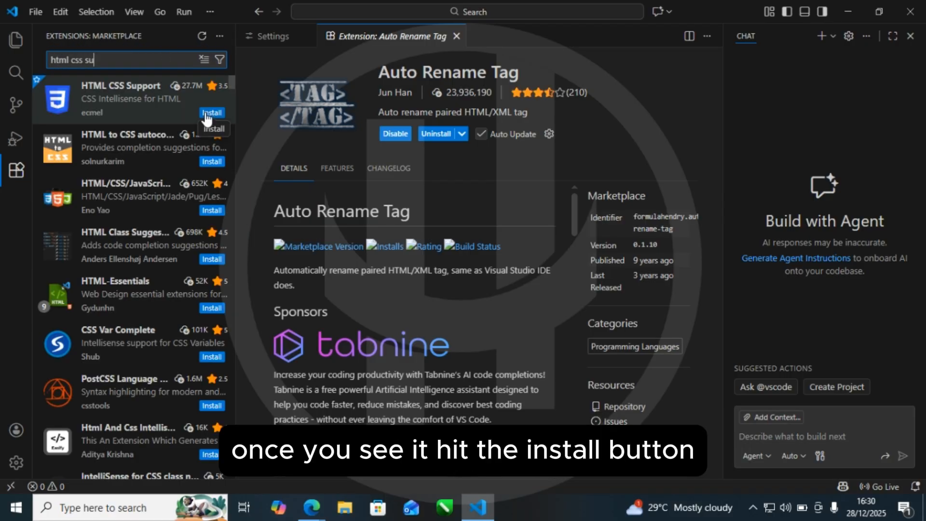
{"action": "left_click", "coordinate": [205, 113]}
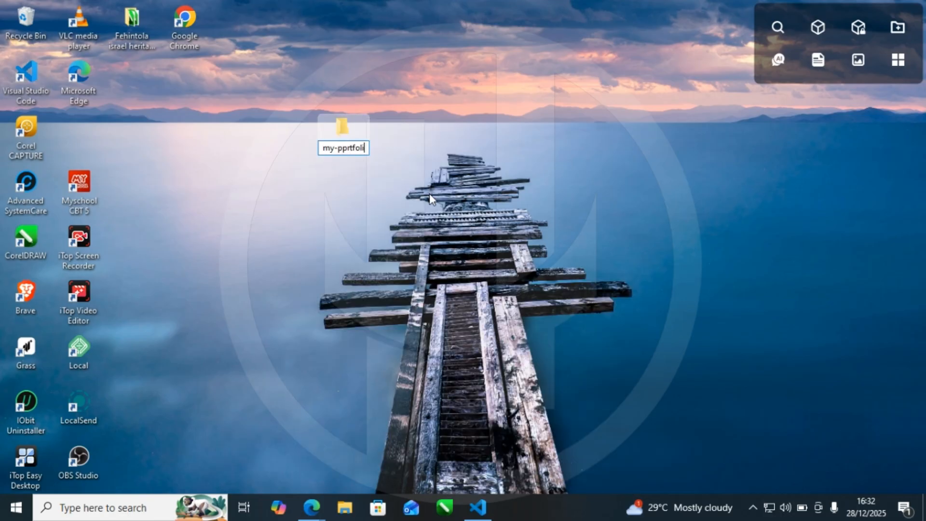
Step: Name the new desktop folder my-porfolio and open it in Visual Studio Code, trusting its authors and those of the parent Desktop folder
{"action": "key", "text": "Return"}
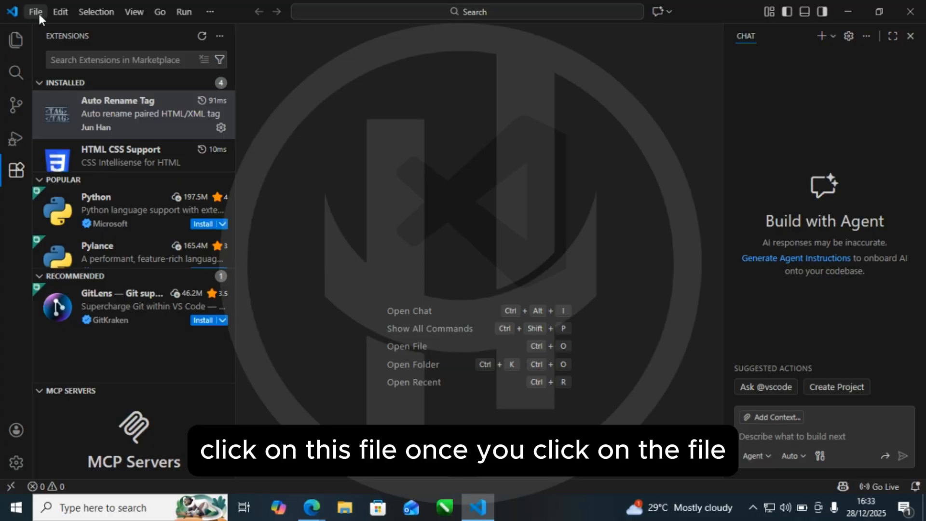
{"action": "left_click", "coordinate": [38, 13]}
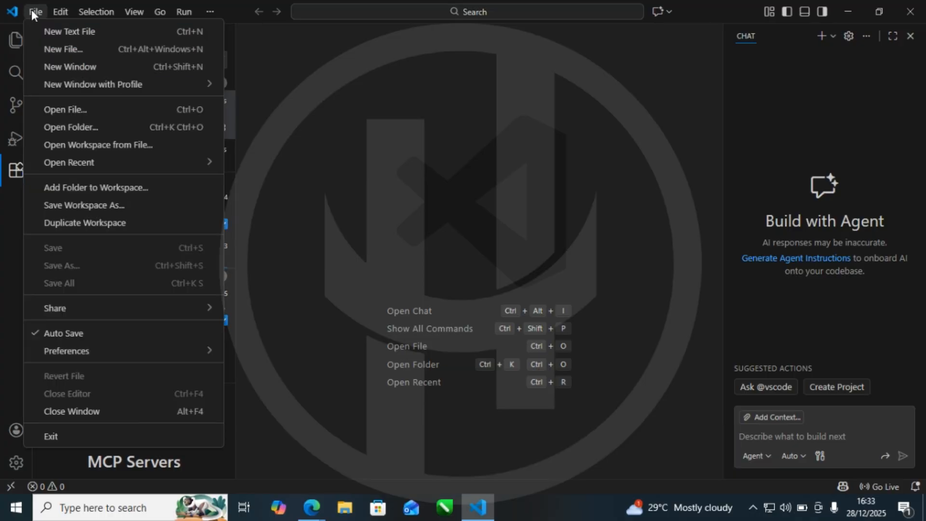
{"action": "left_click", "coordinate": [71, 126]}
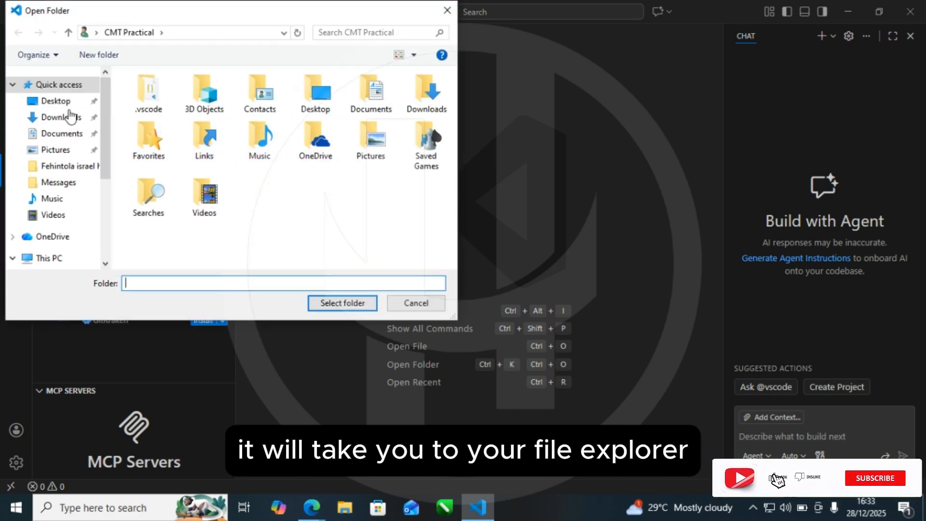
{"action": "left_click", "coordinate": [55, 101]}
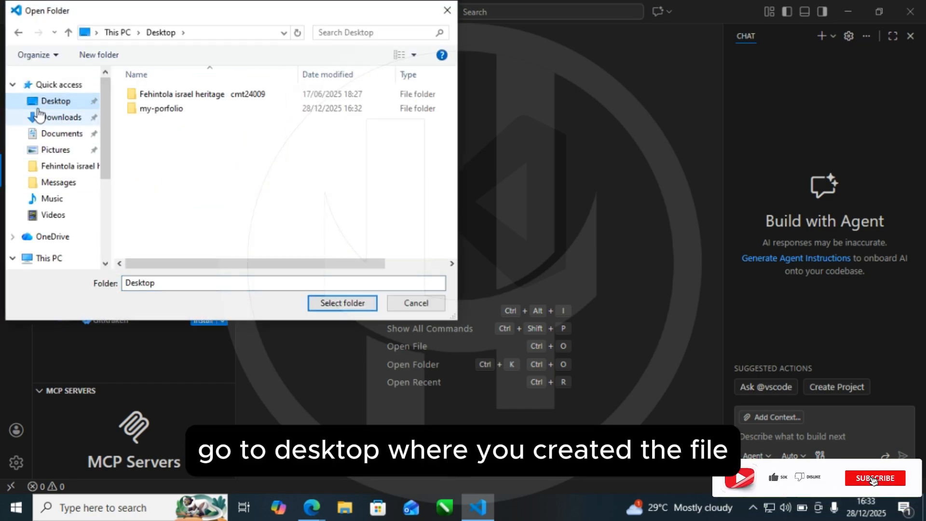
{"action": "left_click", "coordinate": [166, 112]}
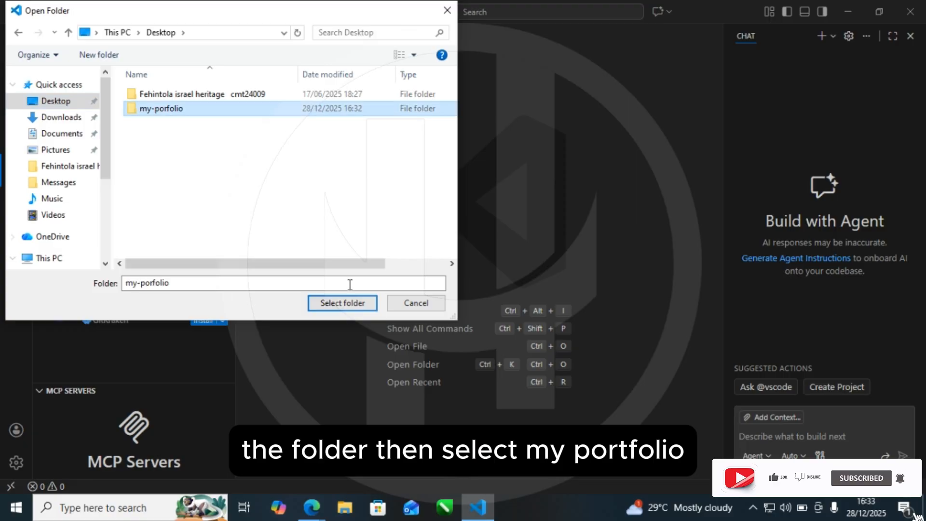
{"action": "left_click", "coordinate": [334, 304]}
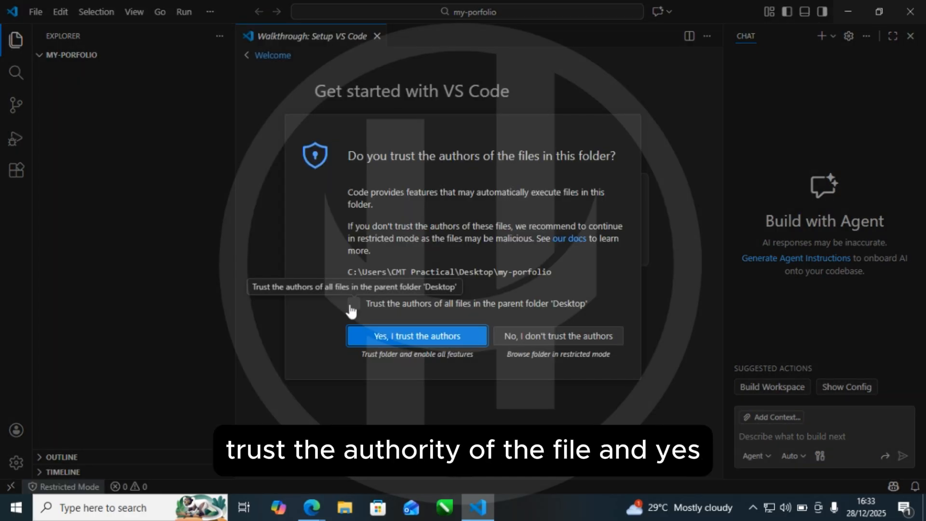
{"action": "left_click", "coordinate": [352, 304]}
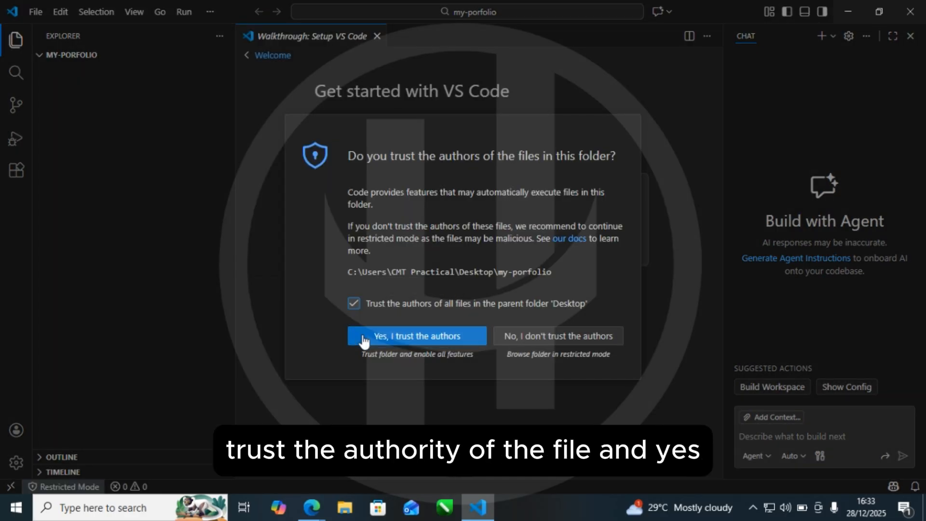
{"action": "left_click", "coordinate": [402, 338]}
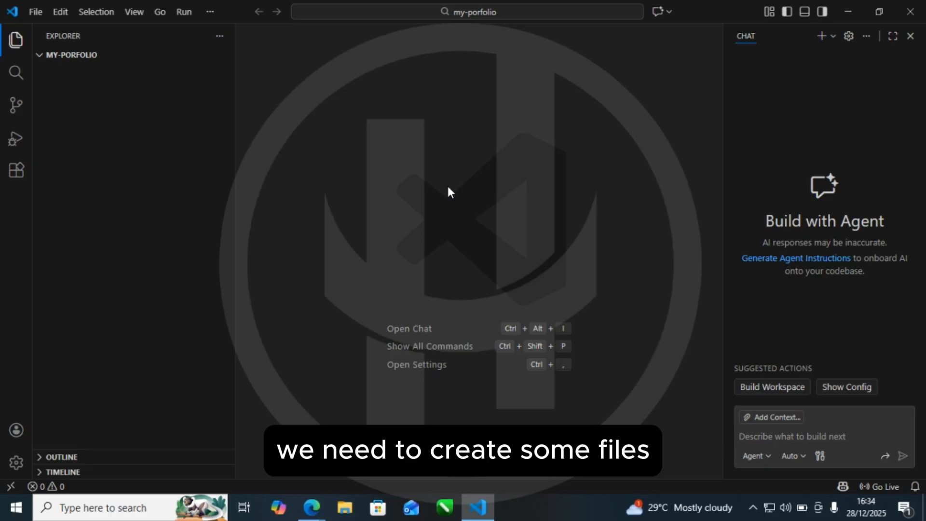
Step: Create a new file named index.html in the my-porfolio project folder
{"action": "mouse_move", "coordinate": [156, 59]}
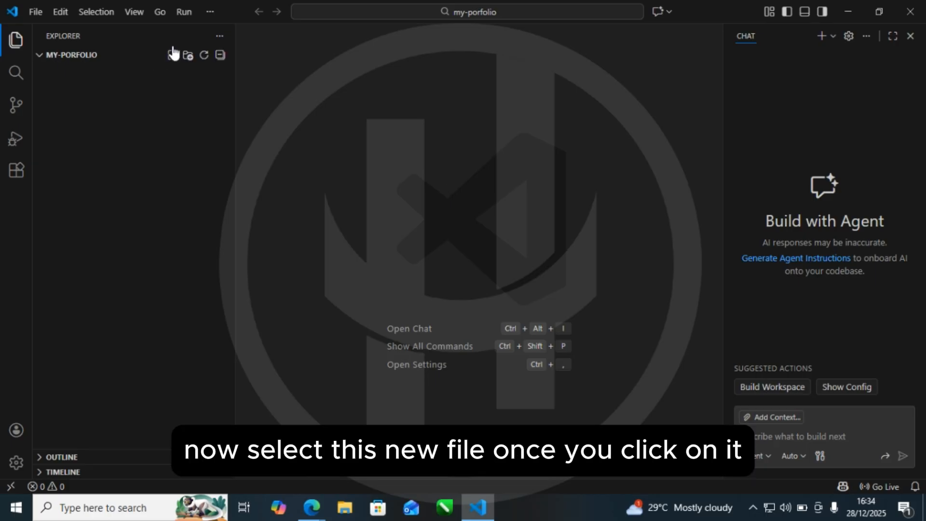
{"action": "left_click", "coordinate": [173, 55]}
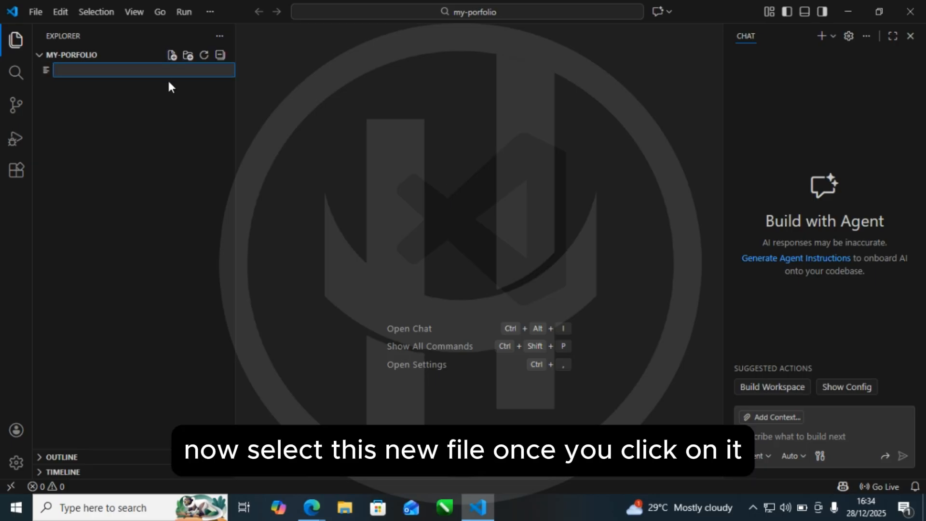
{"action": "type", "text": "inde"}
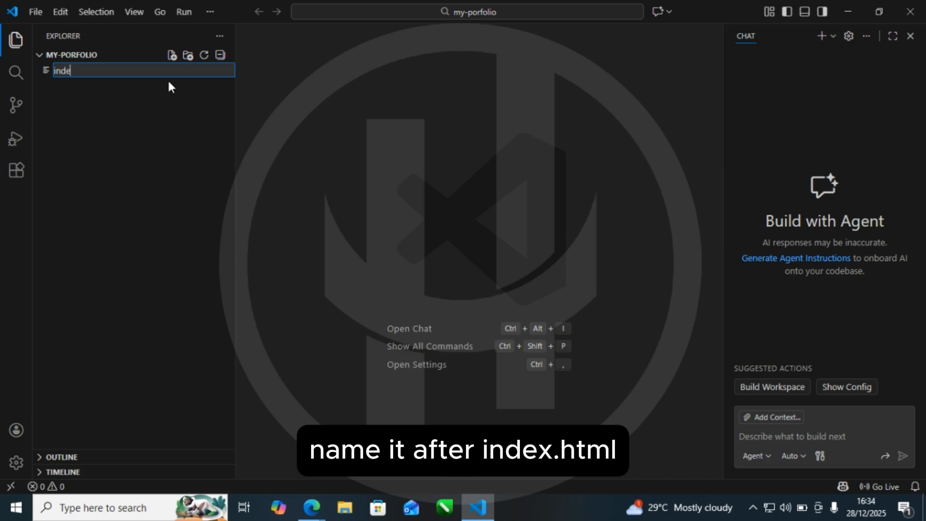
{"action": "type", "text": "x."}
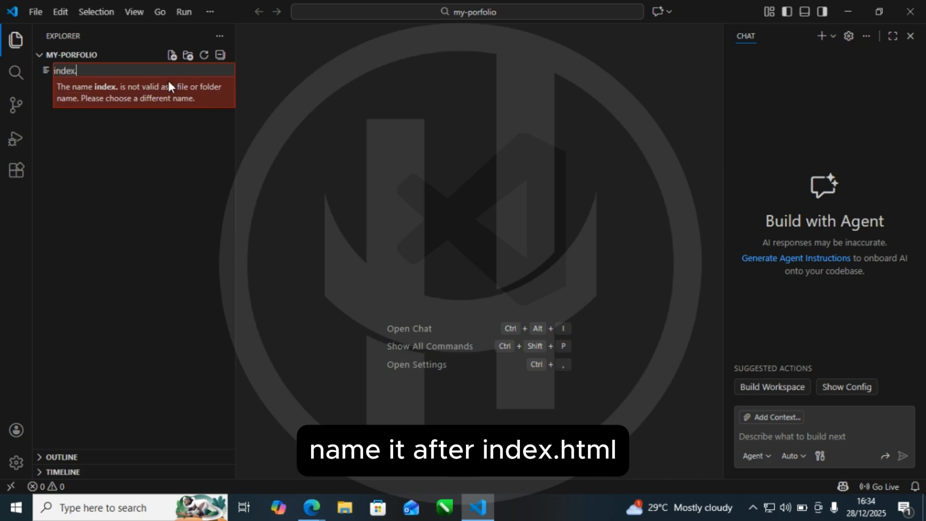
{"action": "type", "text": "html"}
{"action": "key", "text": "Return"}
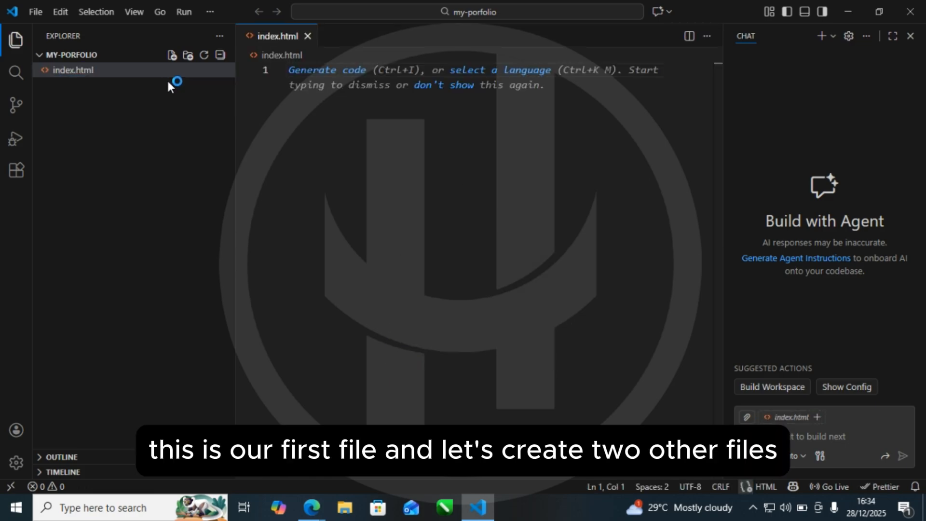
Step: Create two folders named styles and script at the root of the my-porfolio project
{"action": "left_click", "coordinate": [179, 101]}
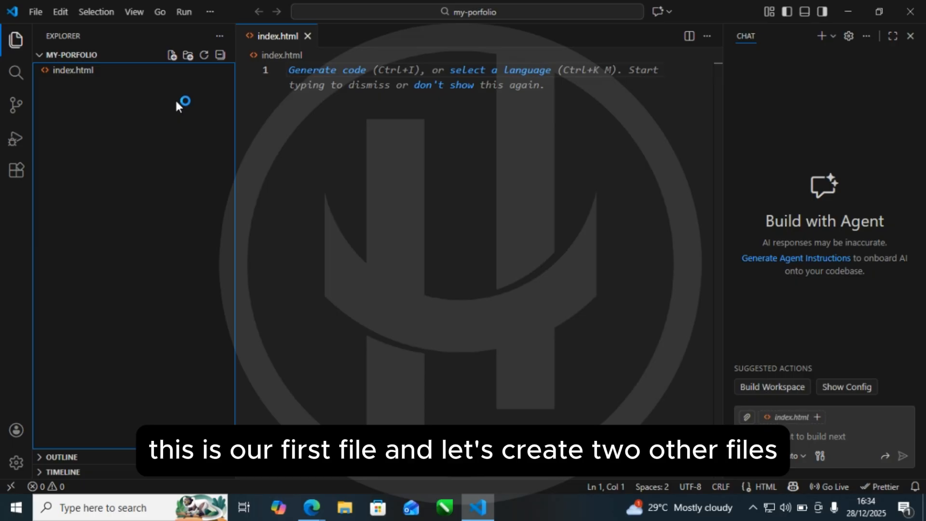
{"action": "left_click", "coordinate": [187, 56]}
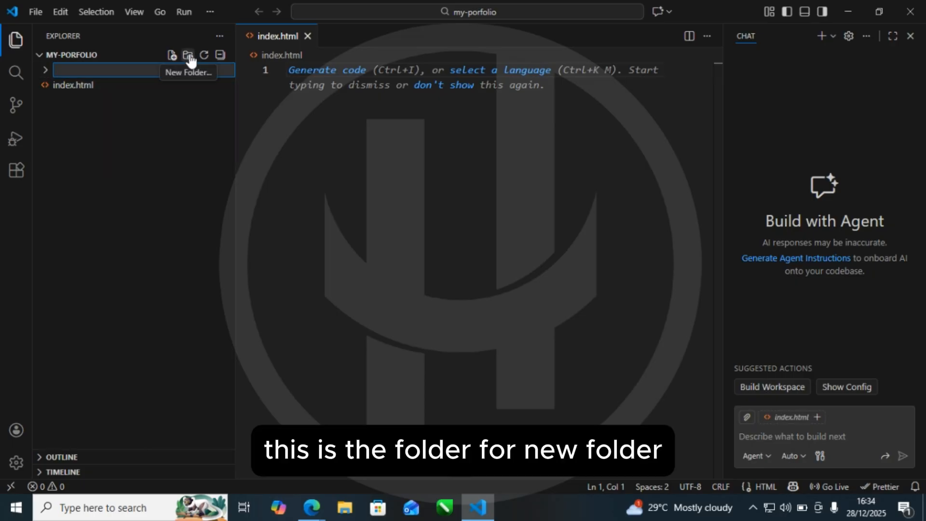
{"action": "type", "text": "styles"}
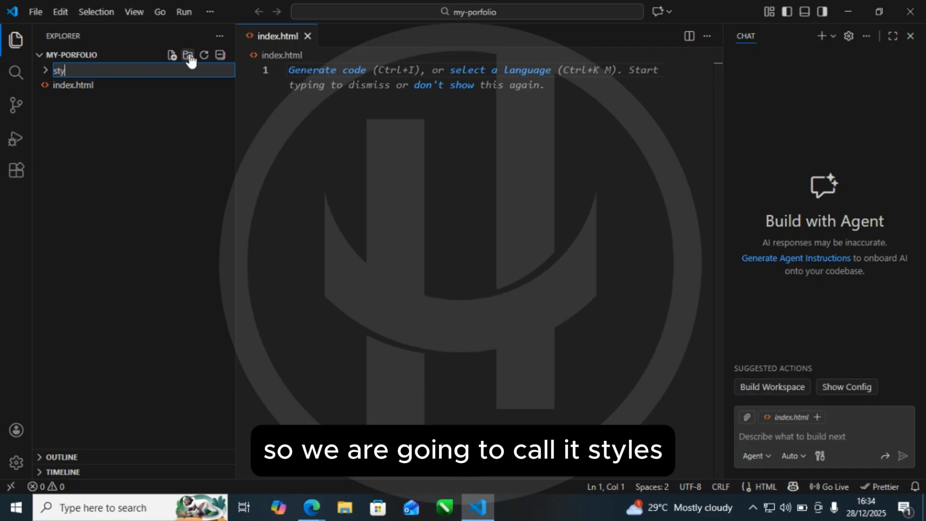
{"action": "key", "text": "Return"}
{"action": "left_click", "coordinate": [188, 55]}
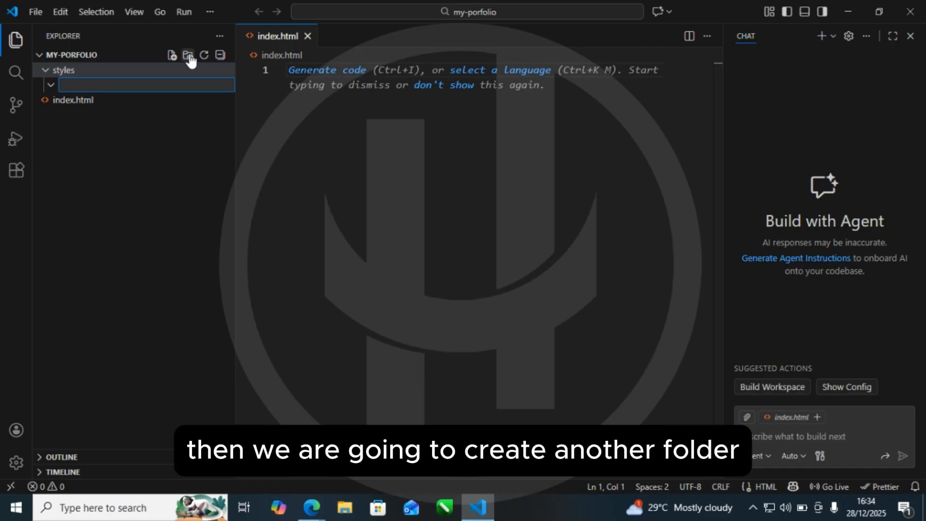
{"action": "type", "text": "script"}
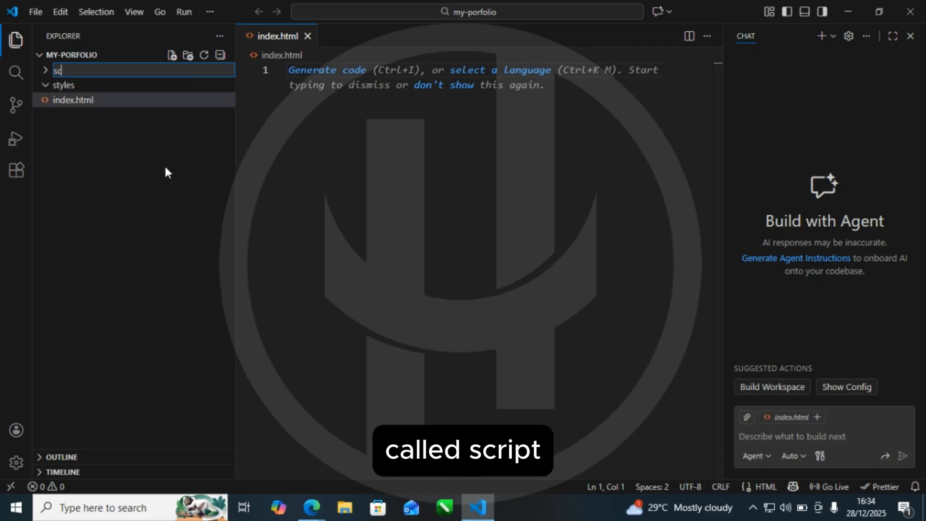
{"action": "key", "text": "Return"}
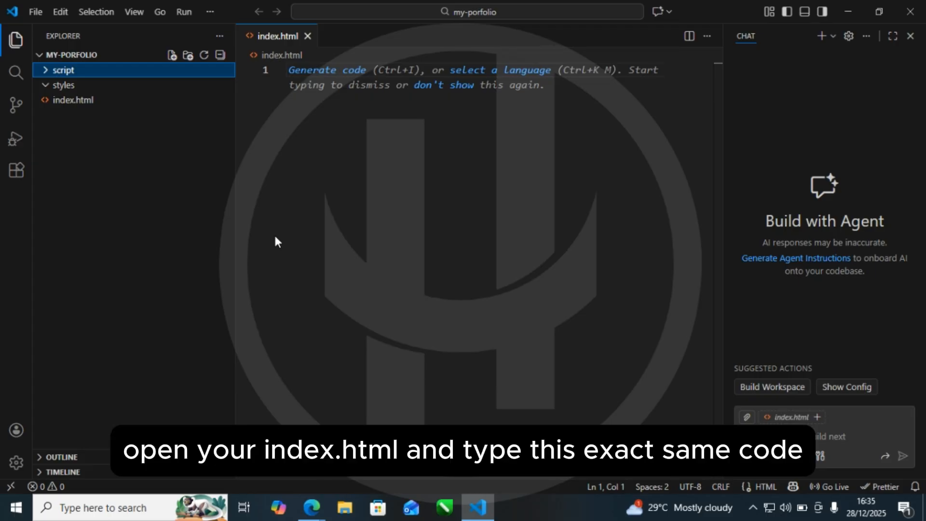
Step: Open index.html, narrow the file explorer, and insert the HTML boilerplate with the "!" Emmet abbreviation
{"action": "left_click", "coordinate": [154, 99]}
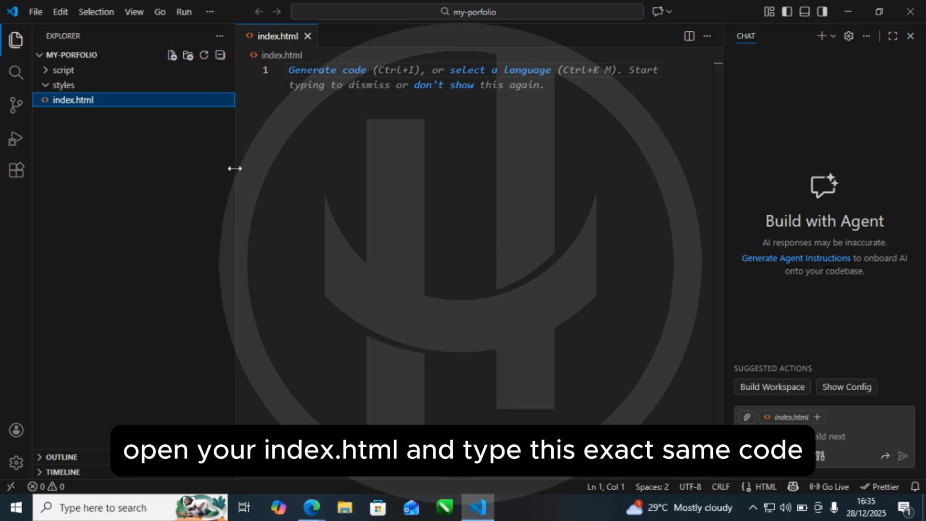
{"action": "left_click_drag", "start_coordinate": [234, 168], "coordinate": [181, 168]}
{"action": "left_click", "coordinate": [335, 211]}
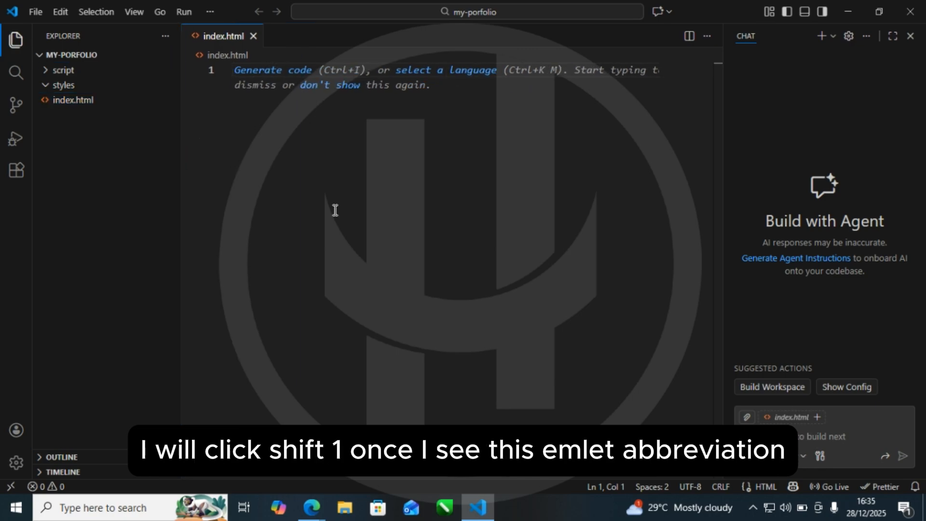
{"action": "type", "text": "!"}
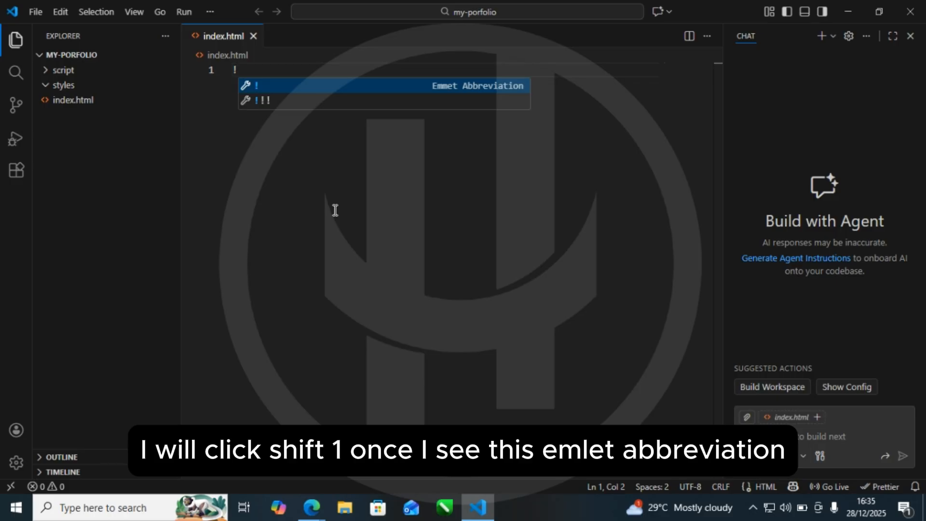
{"action": "left_click", "coordinate": [455, 94]}
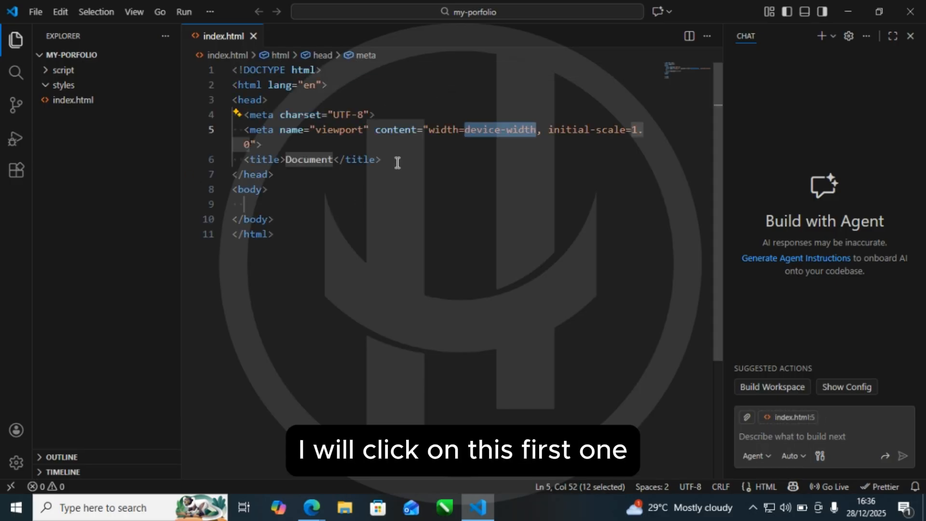
Step: Replace the page title in index.html with "My Portfolio"
{"action": "left_click", "coordinate": [328, 193]}
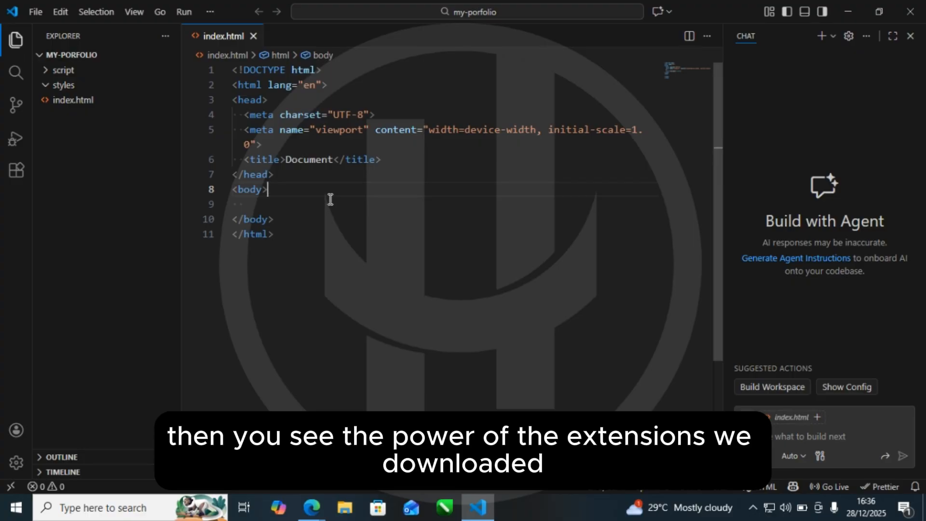
{"action": "double_click", "coordinate": [321, 160]}
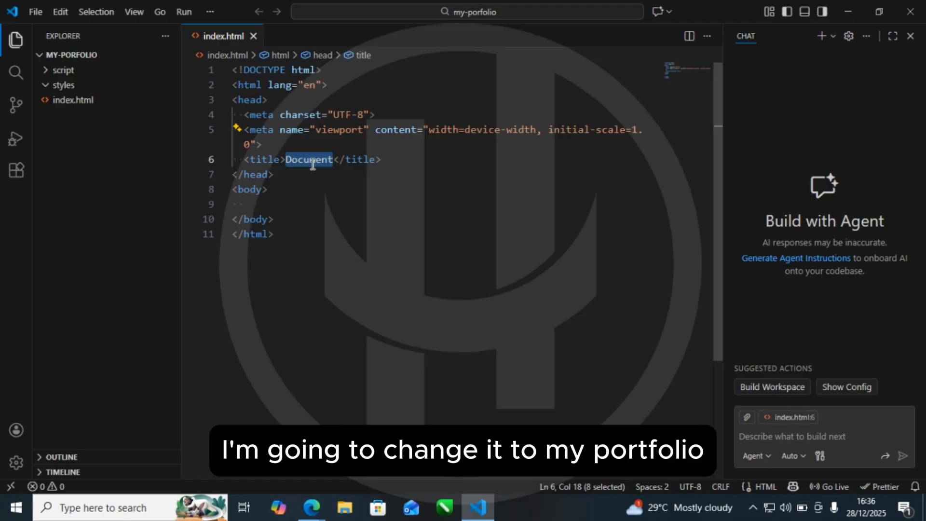
{"action": "type", "text": "My Portf"}
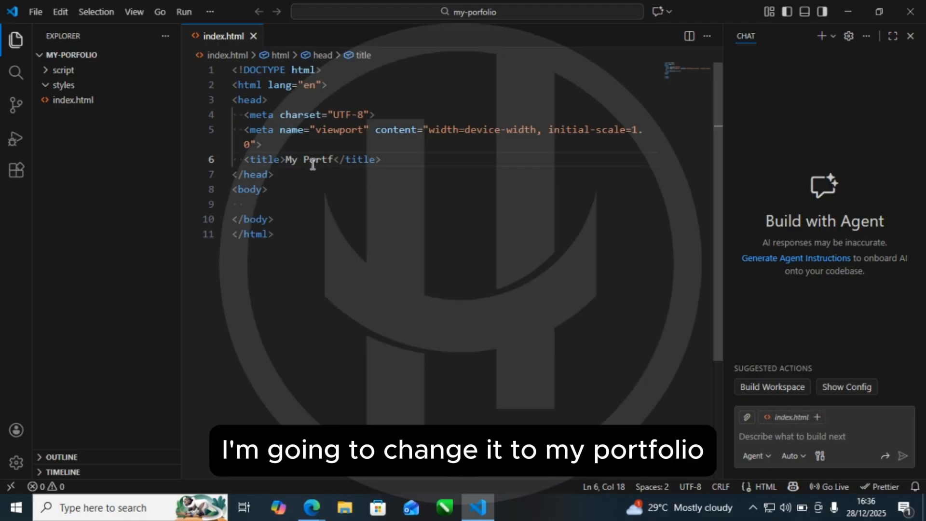
{"action": "type", "text": "olio"}
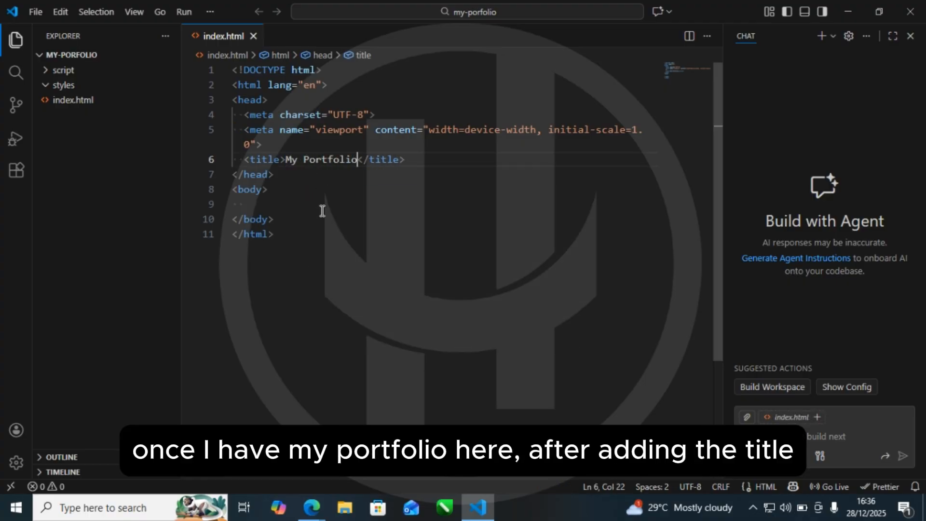
Step: Add an h1 heading reading "Code editor setup" inside the body of index.html
{"action": "left_click", "coordinate": [329, 199]}
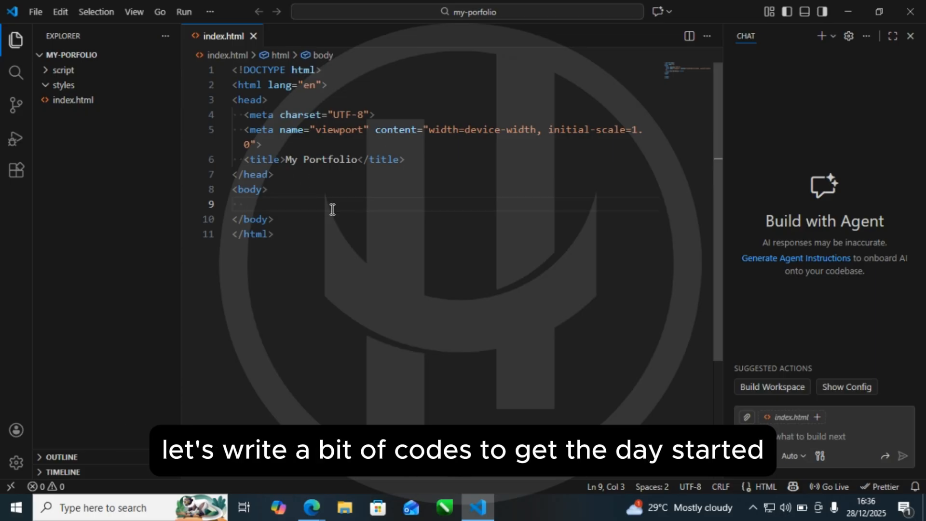
{"action": "type", "text": "h1"}
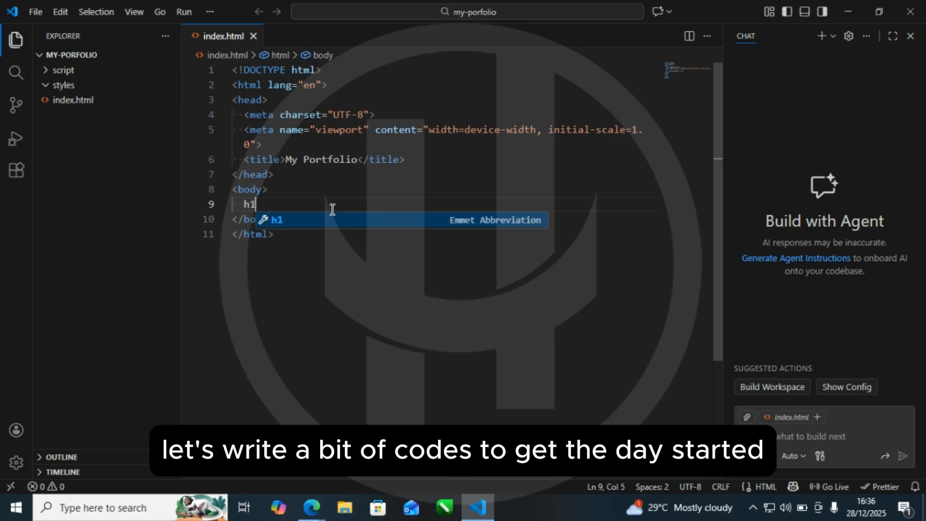
{"action": "key", "text": "Tab"}
{"action": "type", "text": "Code editor setup"}
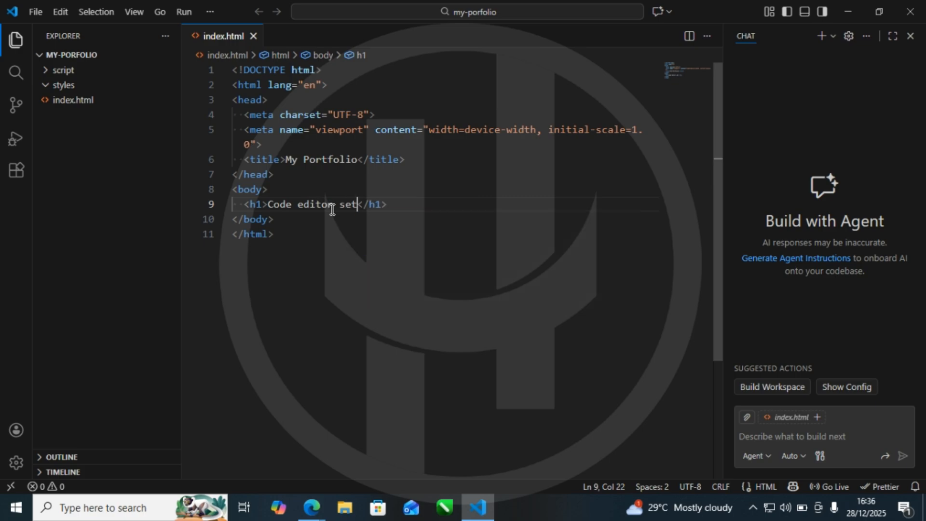
Step: Add a paragraph below the h1 heading reading "If you see this, that means your code editor is working"
{"action": "left_click", "coordinate": [465, 205]}
{"action": "key", "text": "Return"}
{"action": "type", "text": "p"}
{"action": "key", "text": "Tab"}
{"action": "type", "text": "If you see this, that means your code e"}
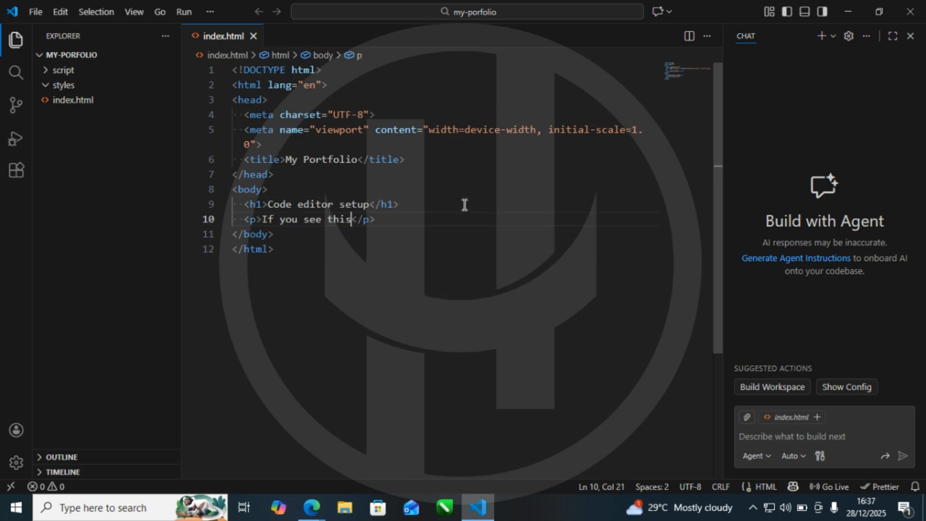
{"action": "type", "text": "ditor is working"}
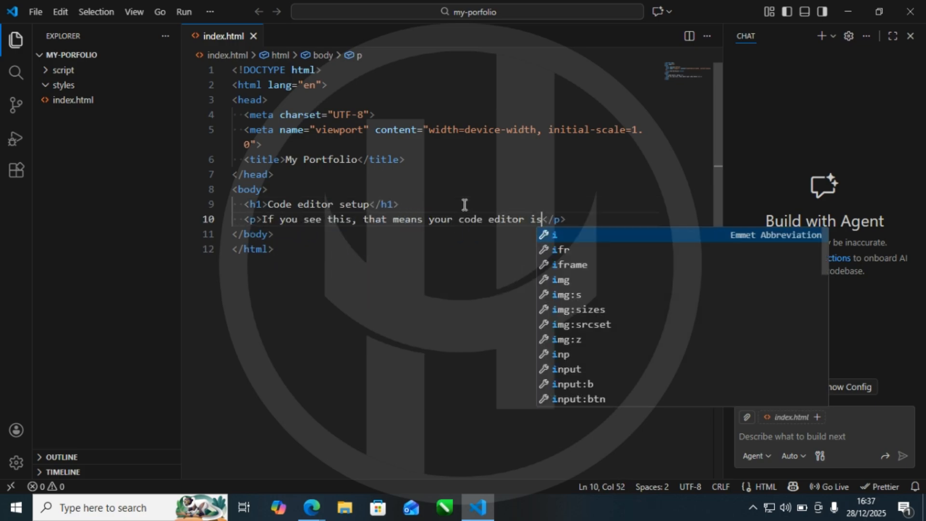
{"action": "left_click", "coordinate": [456, 268]}
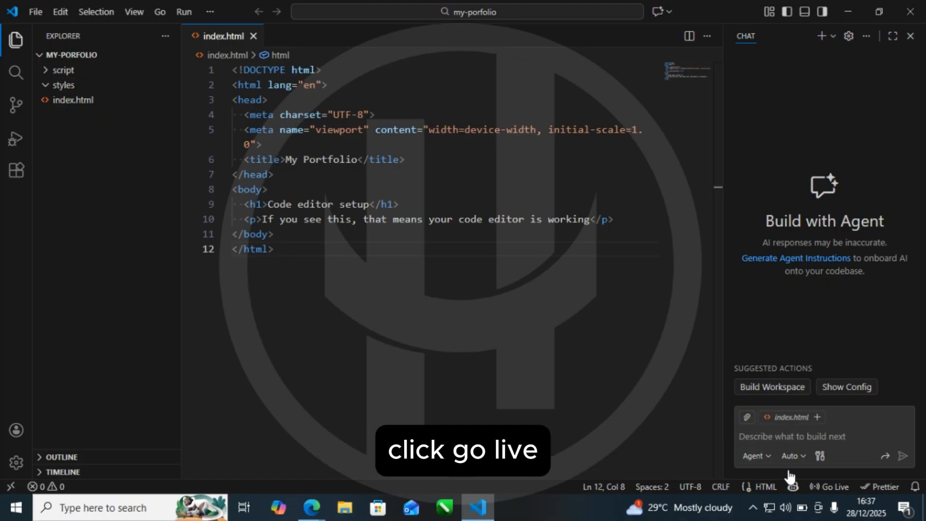
Step: Serve index.html with Live Server, open it in Microsoft Edge, and dismiss the Edge mobile app promotion
{"action": "left_click", "coordinate": [829, 486]}
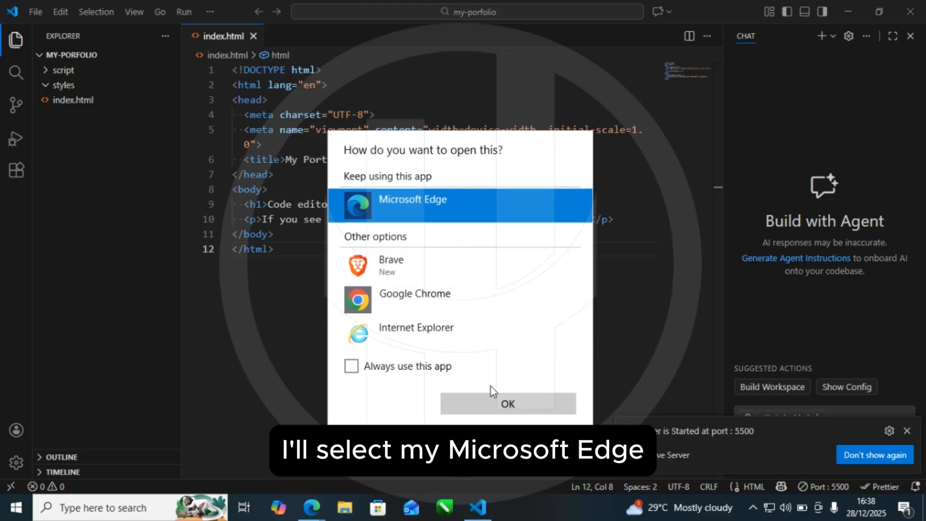
{"action": "left_click", "coordinate": [484, 408]}
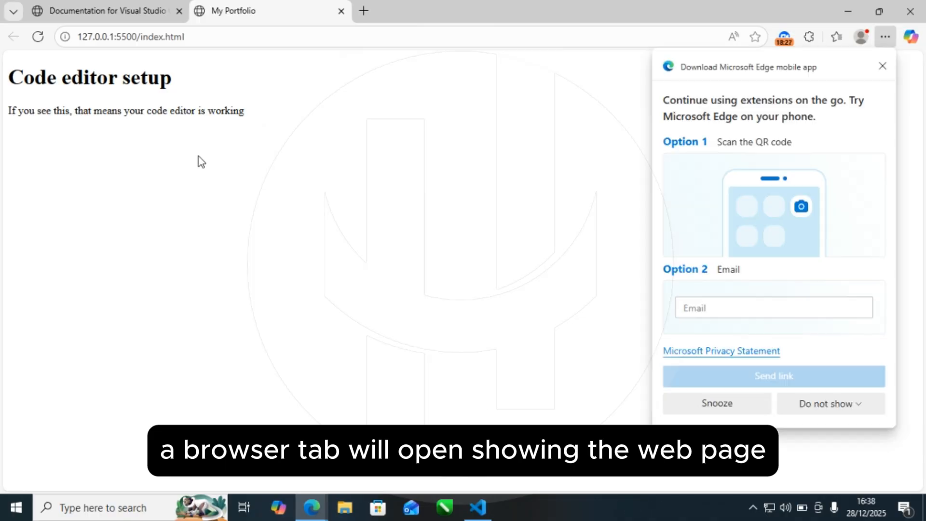
{"action": "left_click_drag", "start_coordinate": [237, 162], "coordinate": [10, 73]}
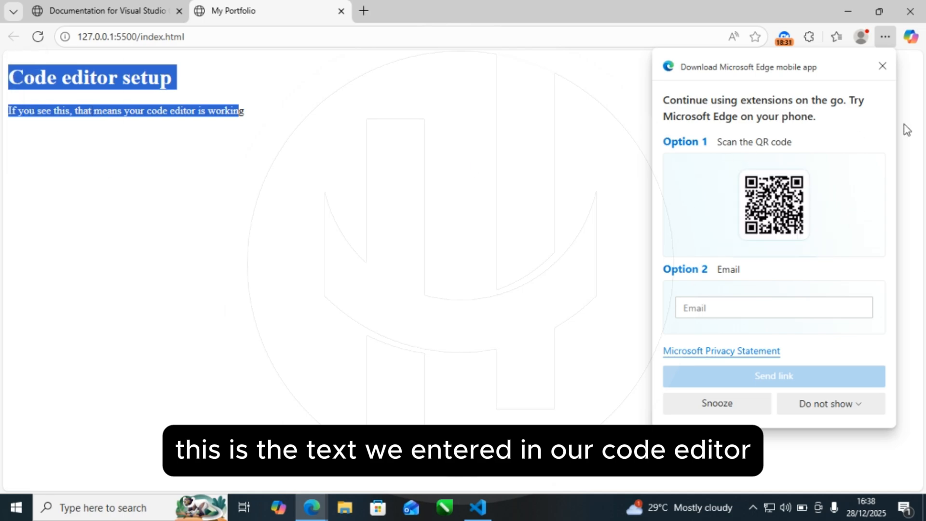
{"action": "left_click", "coordinate": [881, 67]}
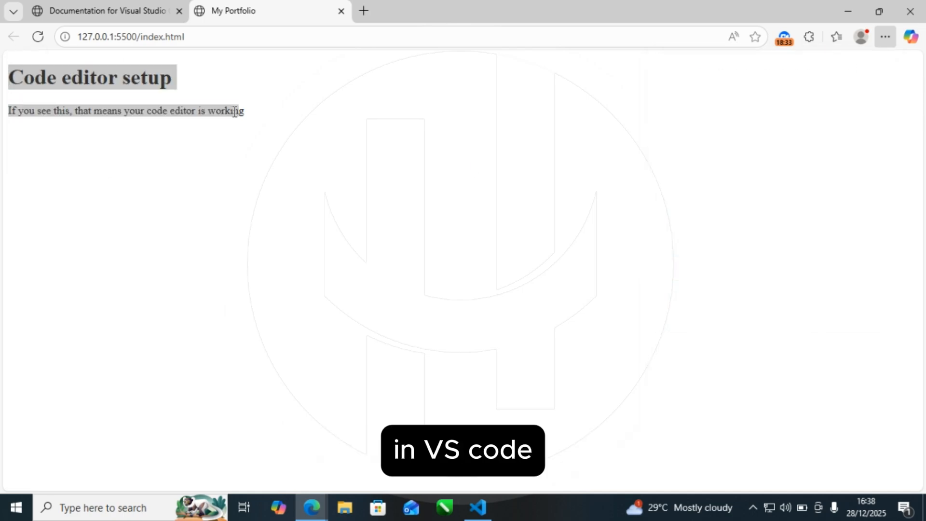
Step: Check the heading and paragraph text on the served page and switch back to Visual Studio Code
{"action": "left_click", "coordinate": [297, 117]}
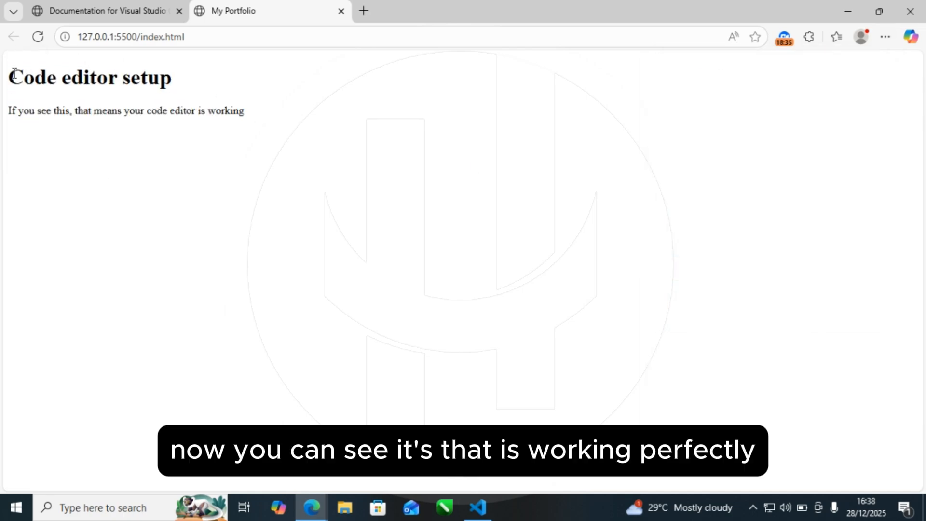
{"action": "left_click_drag", "start_coordinate": [13, 75], "coordinate": [302, 122]}
{"action": "left_click", "coordinate": [343, 166]}
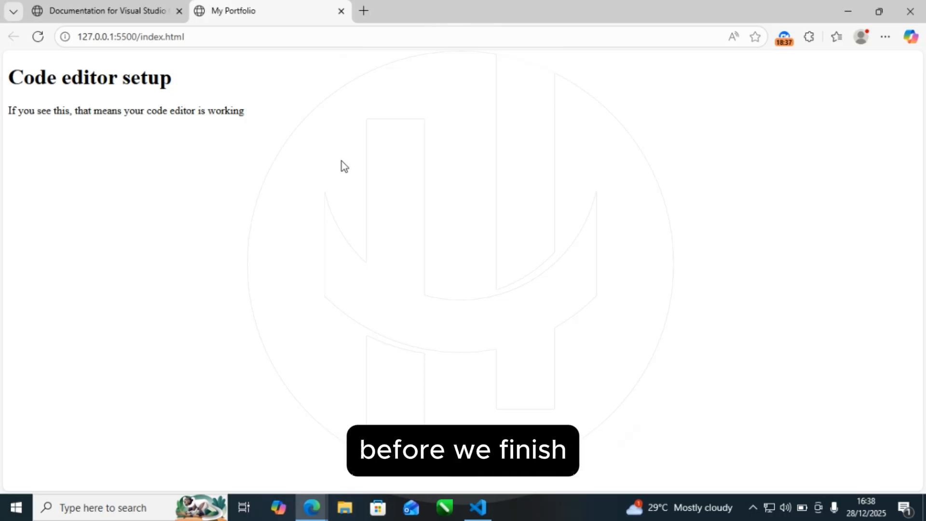
{"action": "key", "text": "alt+Tab"}
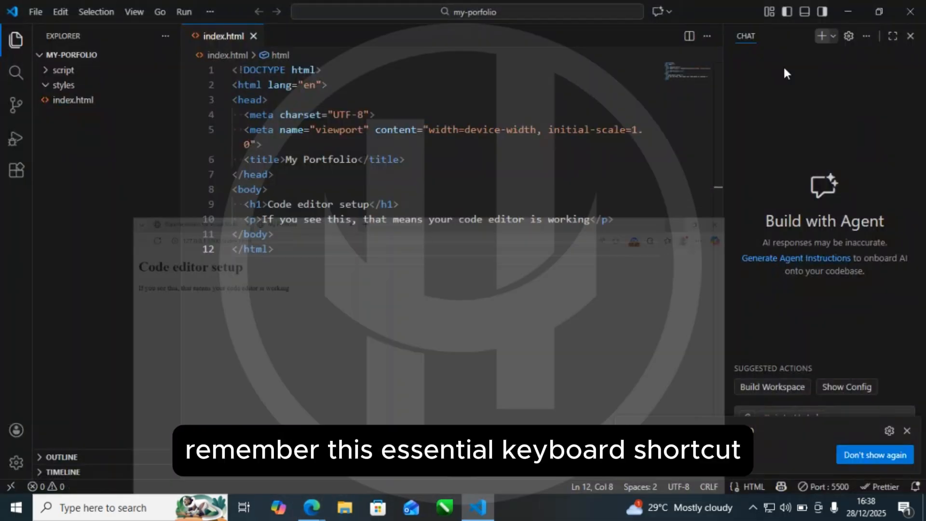